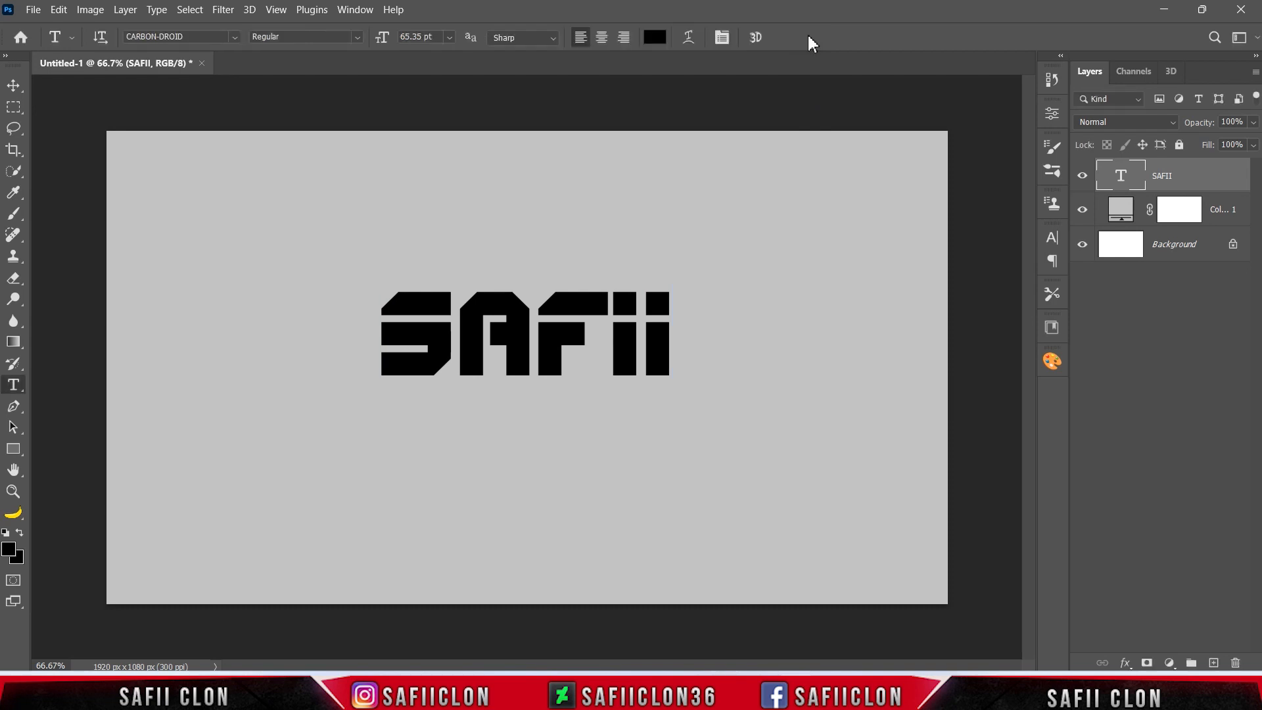
Duplicate the SAFII text directly below the original and change the copy's wording to CLON.
{"action": "left_click", "coordinate": [14, 88]}
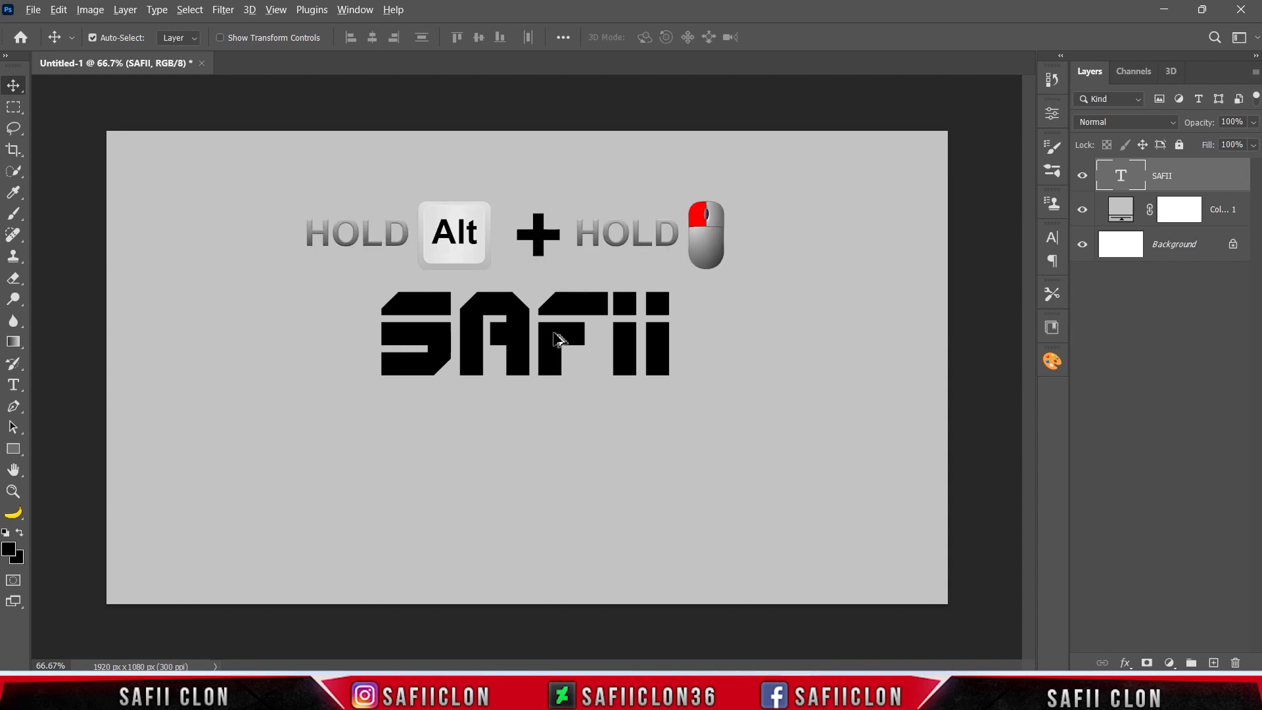
{"action": "left_click_drag", "start_coordinate": [554, 337], "coordinate": [552, 431]}
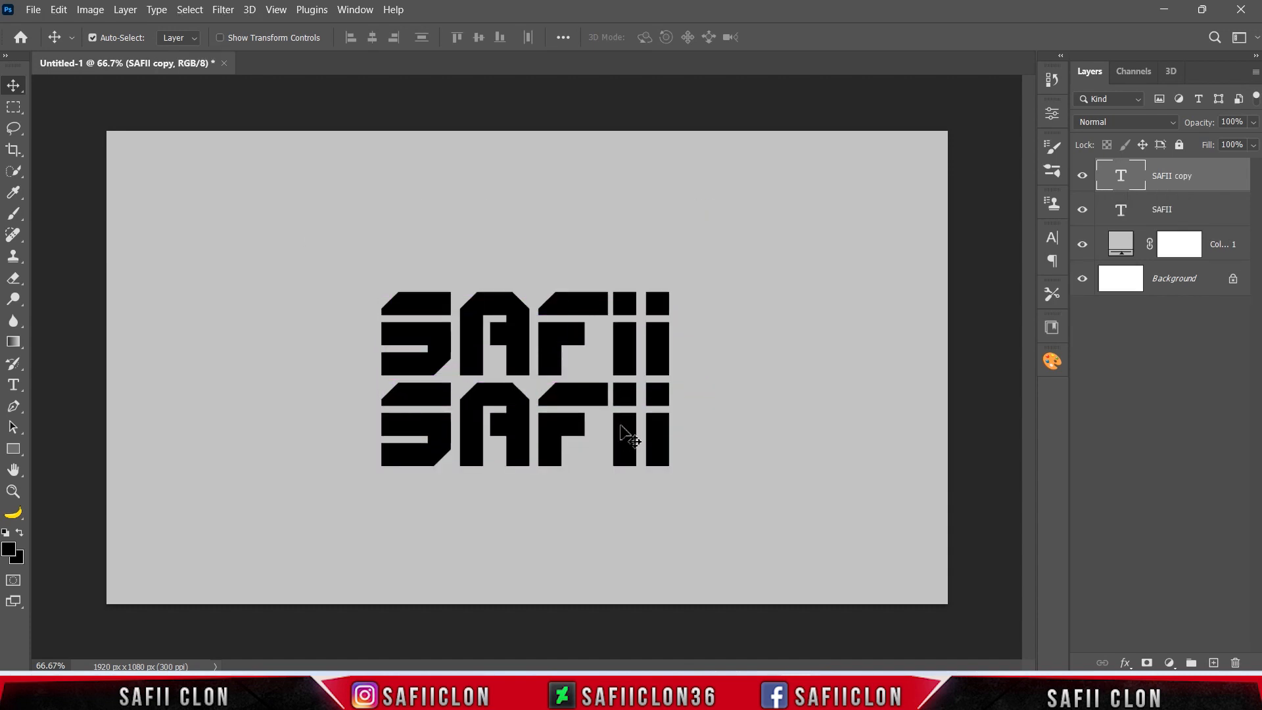
{"action": "left_click", "coordinate": [13, 385]}
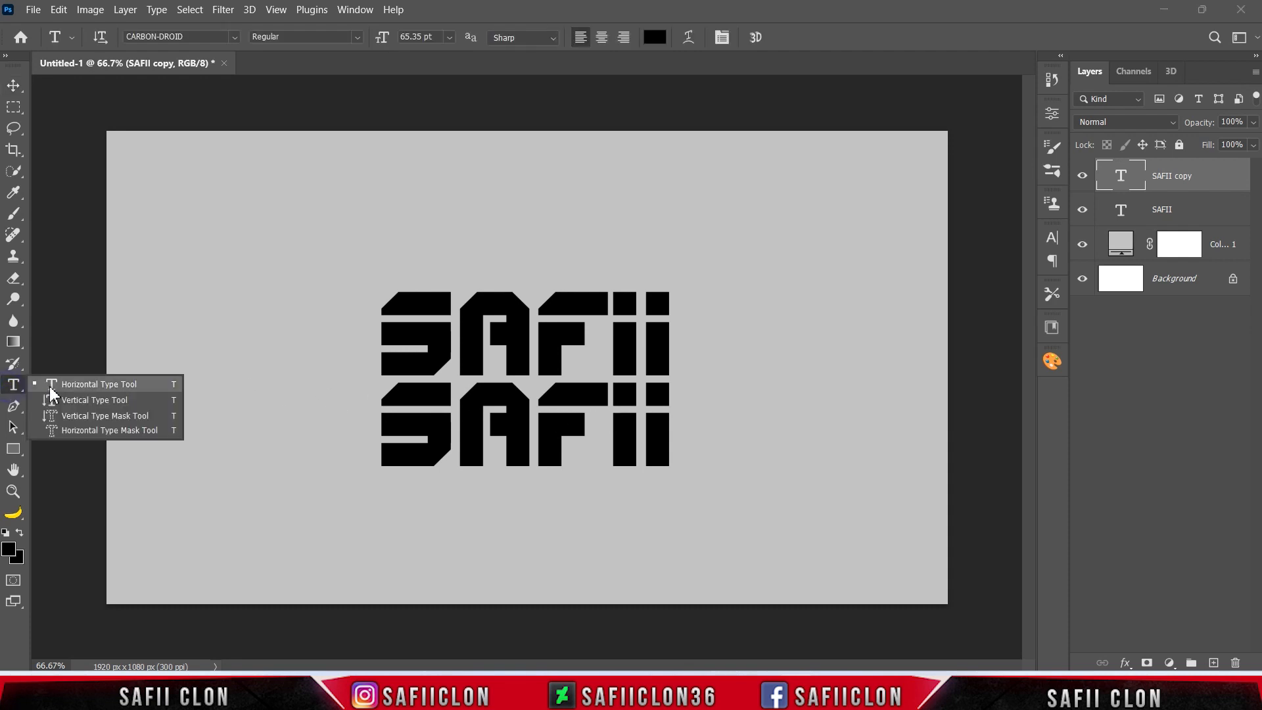
{"action": "left_click", "coordinate": [88, 388]}
{"action": "left_click", "coordinate": [417, 437]}
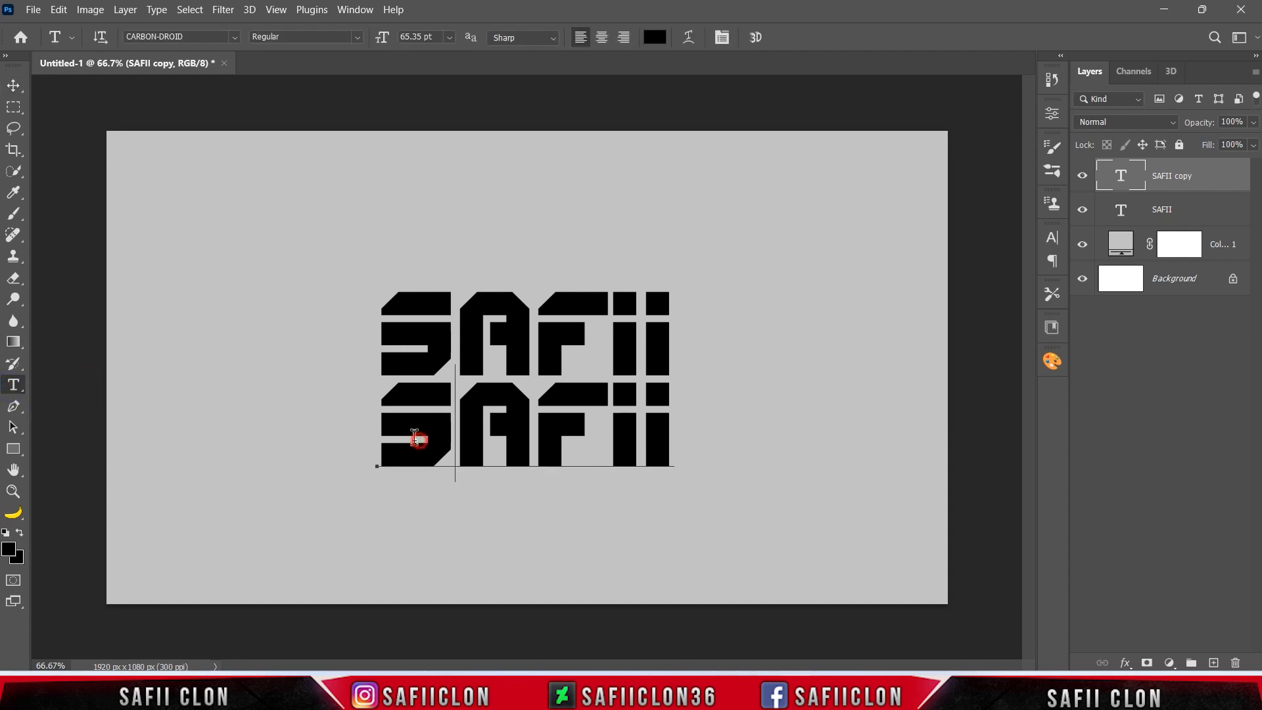
{"action": "left_click_drag", "start_coordinate": [379, 426], "coordinate": [669, 428]}
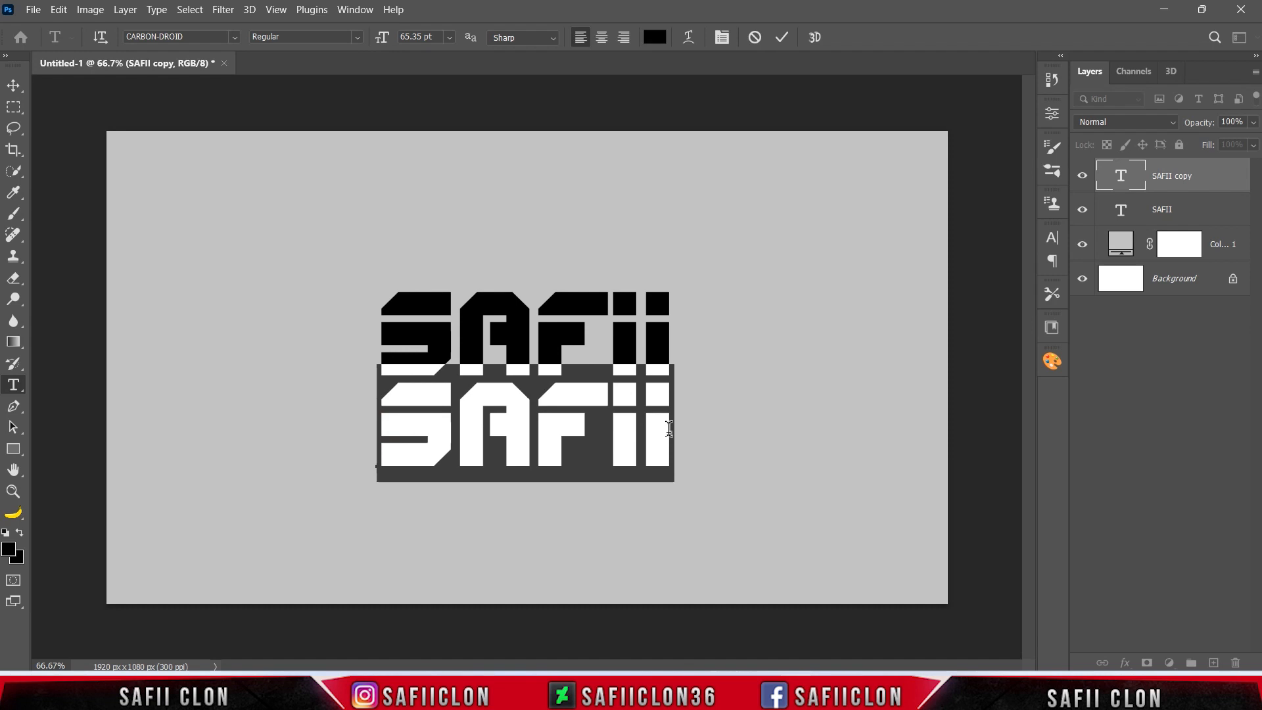
{"action": "type", "text": "CLON"}
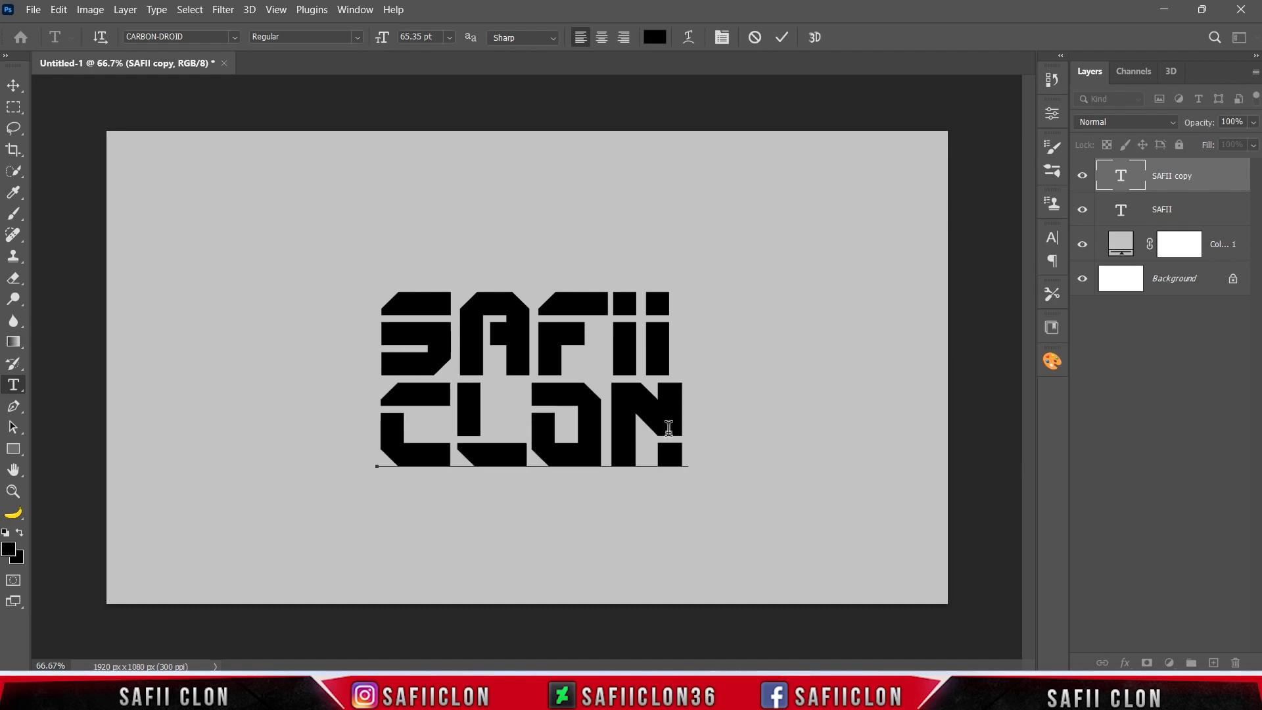
{"action": "left_click", "coordinate": [782, 37]}
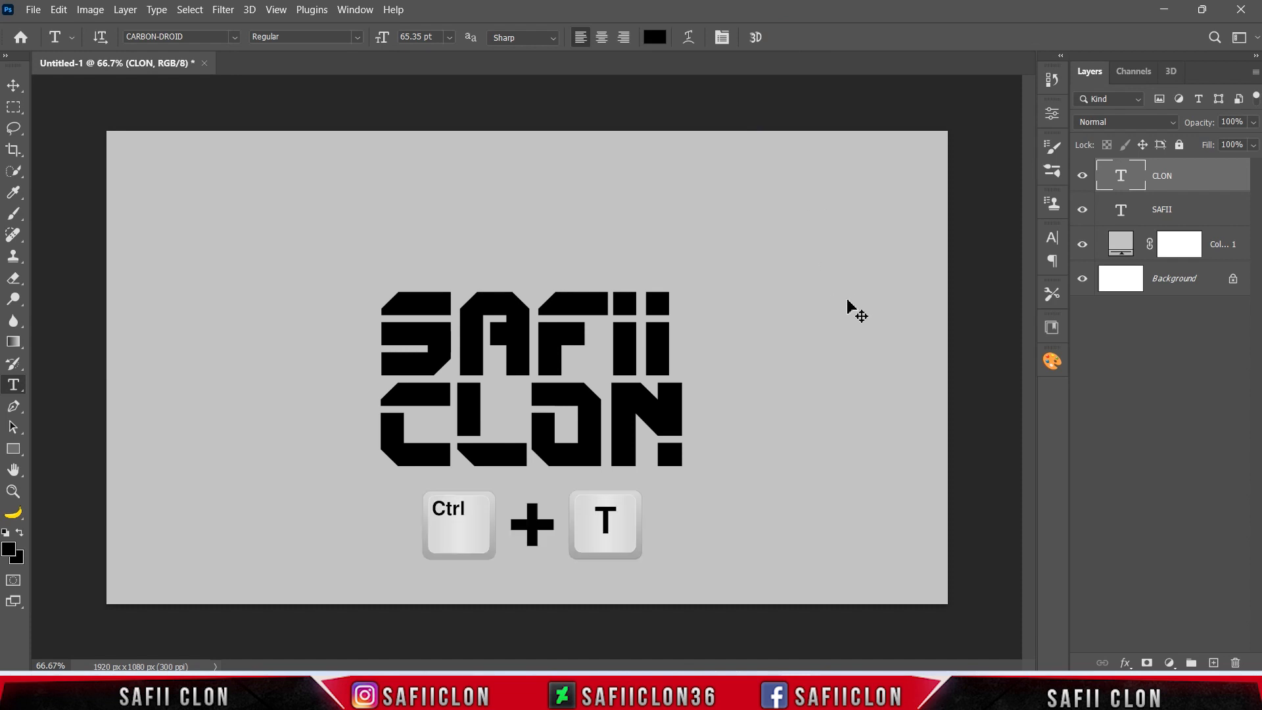
Scale the CLON text proportionally to about 96.24% so its width matches the SAFII line.
{"action": "key", "text": "ctrl+t"}
{"action": "left_click_drag", "start_coordinate": [685, 480], "coordinate": [678, 478]}
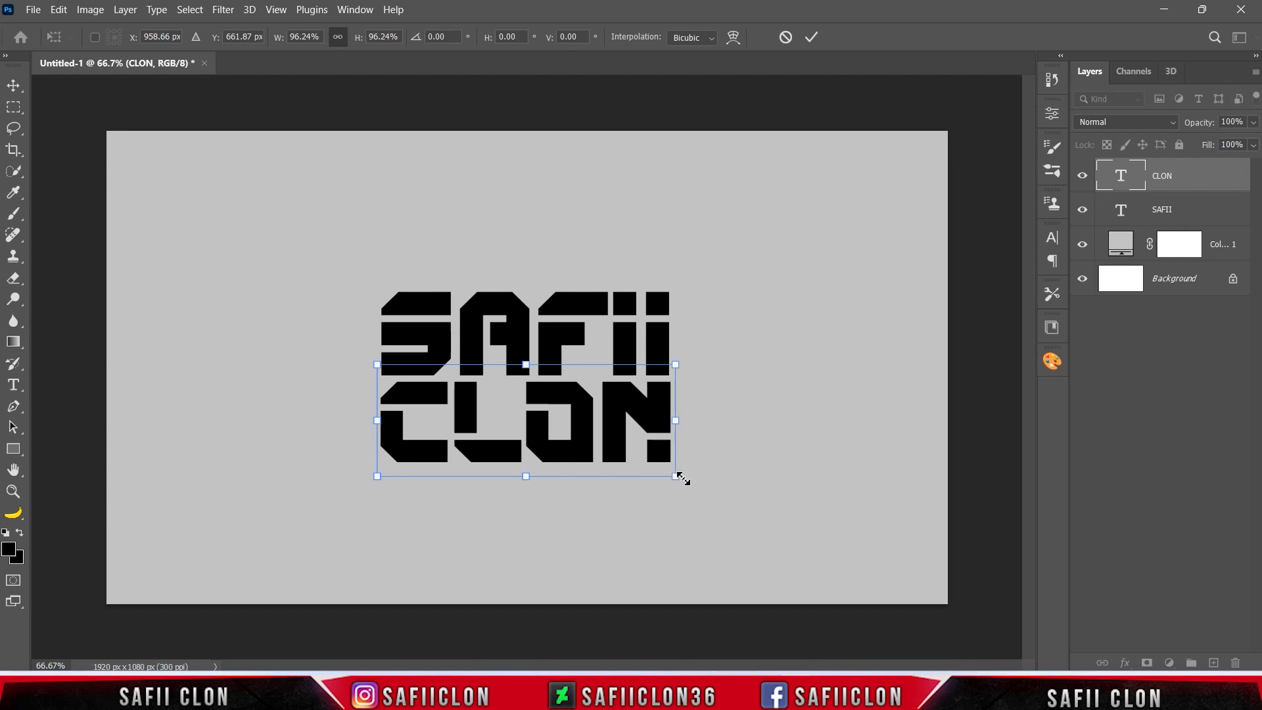
{"action": "left_click", "coordinate": [814, 43]}
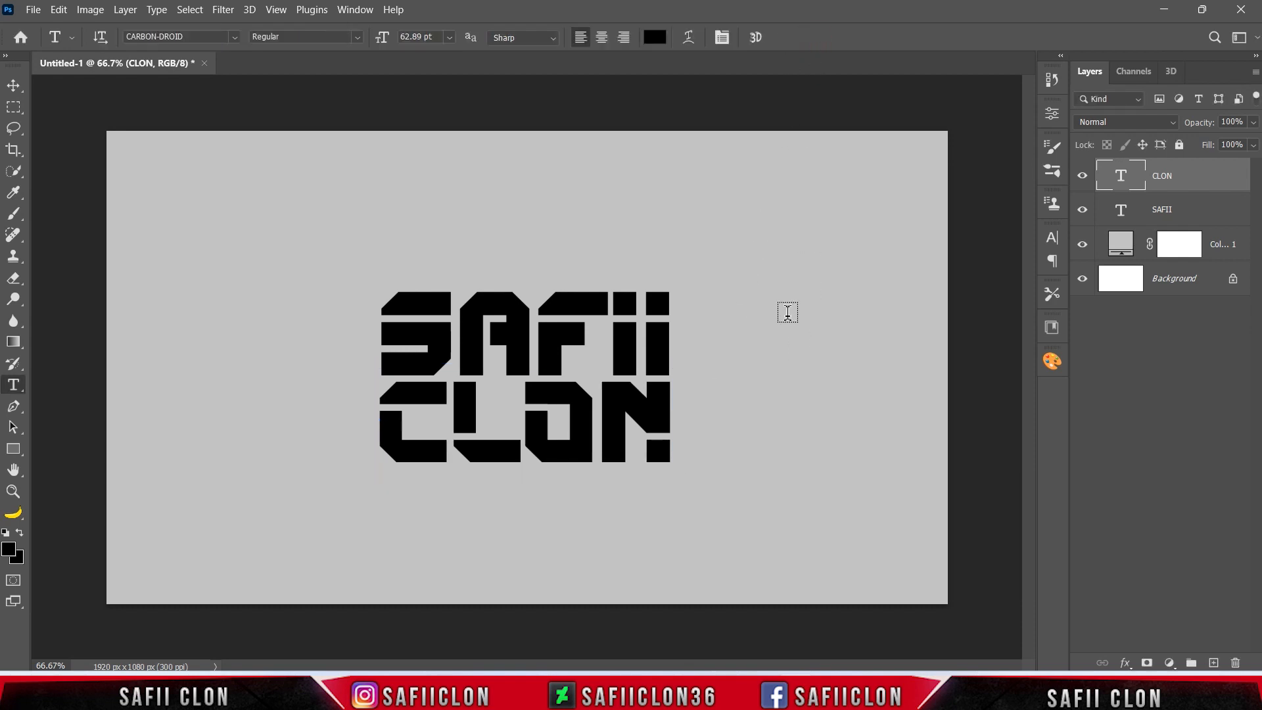
Lower the Fill of both the CLON and SAFII text layers to 1%.
{"action": "left_click", "coordinate": [1190, 211], "text": "shift"}
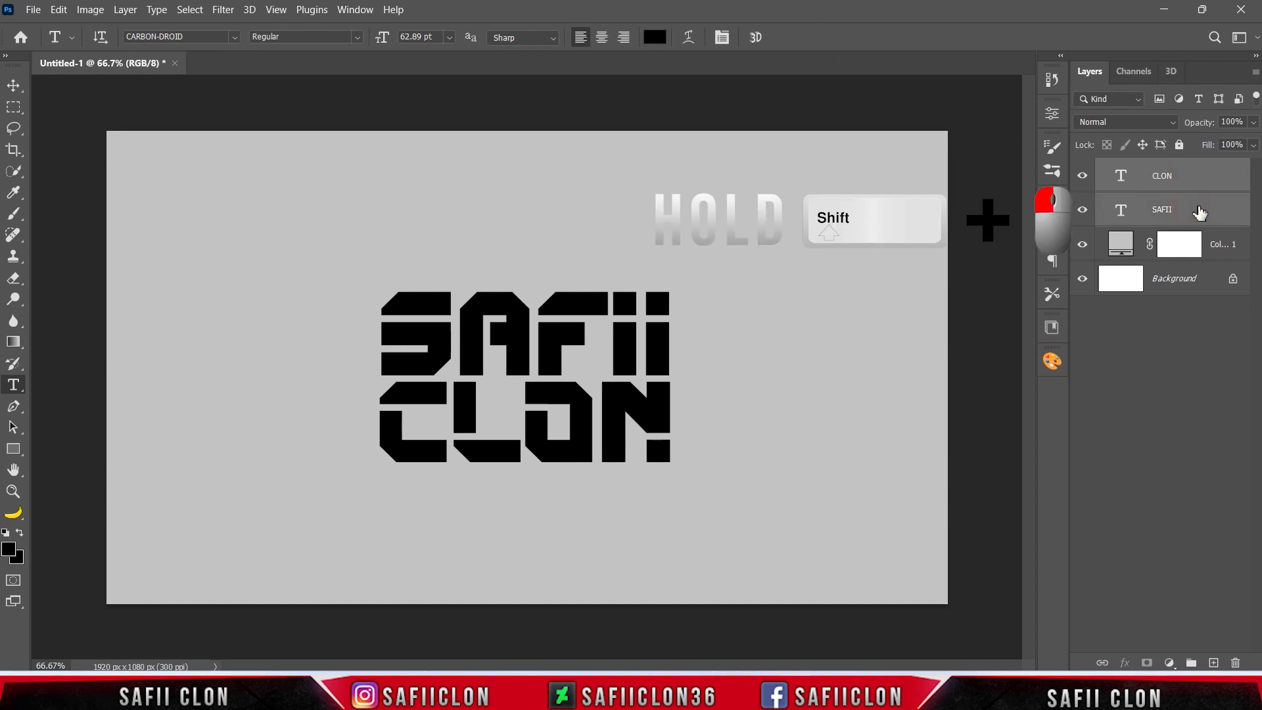
{"action": "left_click", "coordinate": [1252, 146]}
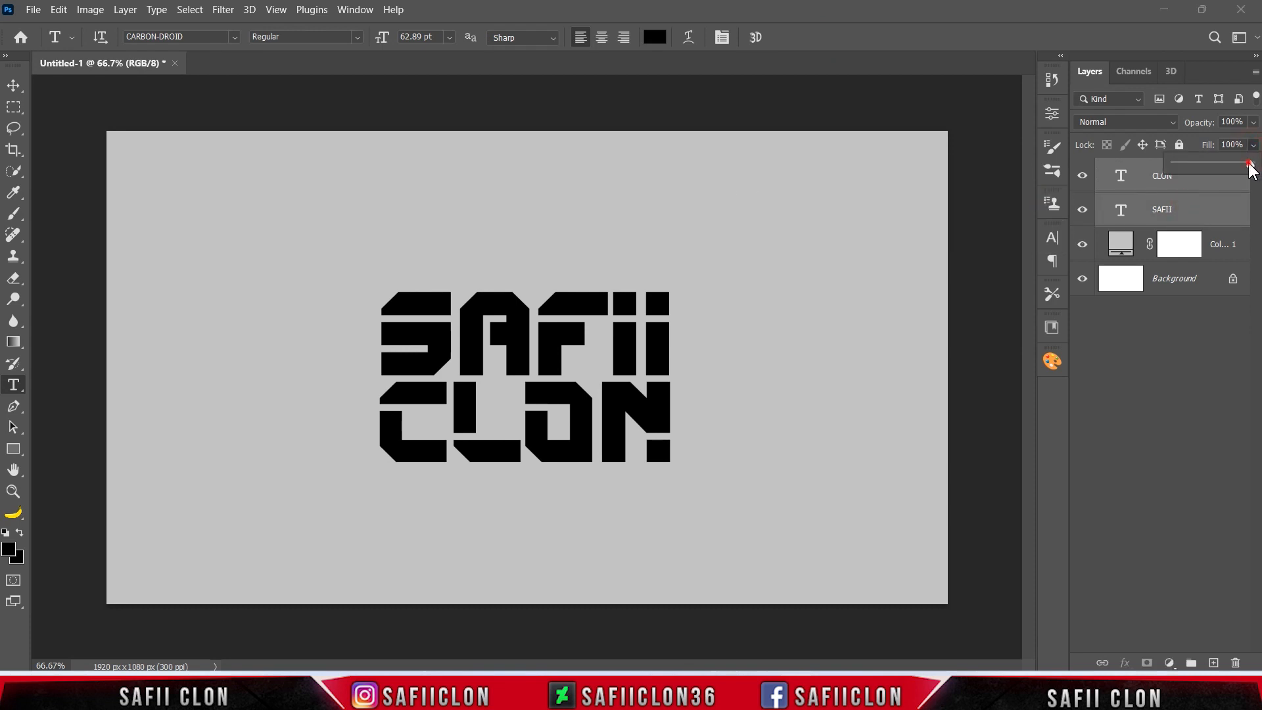
{"action": "left_click_drag", "start_coordinate": [1186, 163], "coordinate": [1176, 160]}
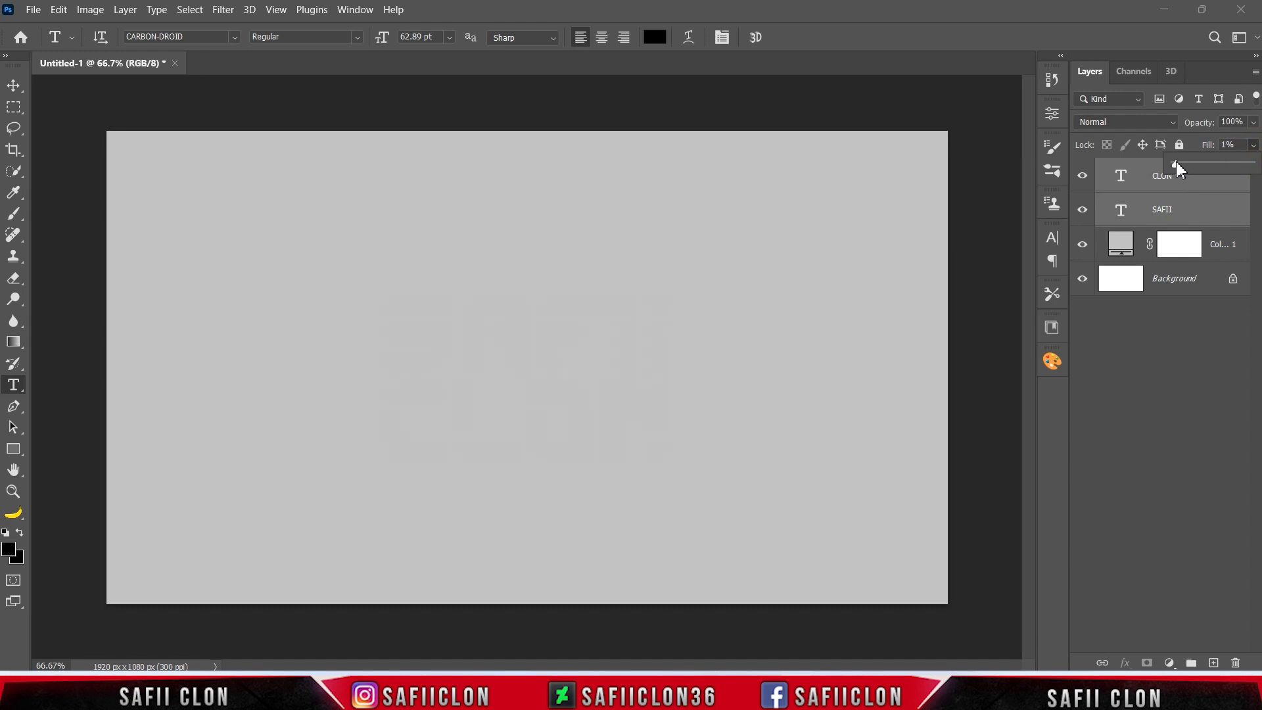
{"action": "left_click", "coordinate": [1229, 145]}
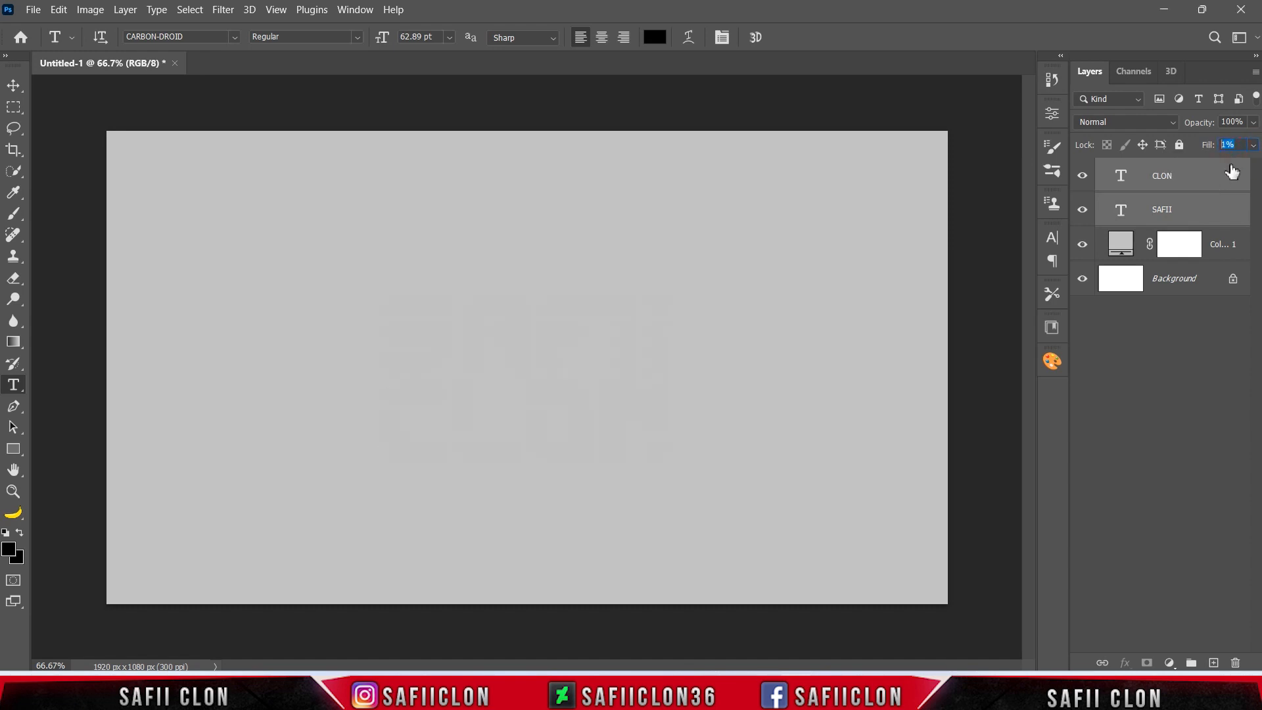
Group the CLON and SAFII layers into a group named TEXT.
{"action": "left_click", "coordinate": [1186, 184]}
{"action": "left_click", "coordinate": [1189, 209], "text": "shift"}
{"action": "right_click", "coordinate": [1188, 207]}
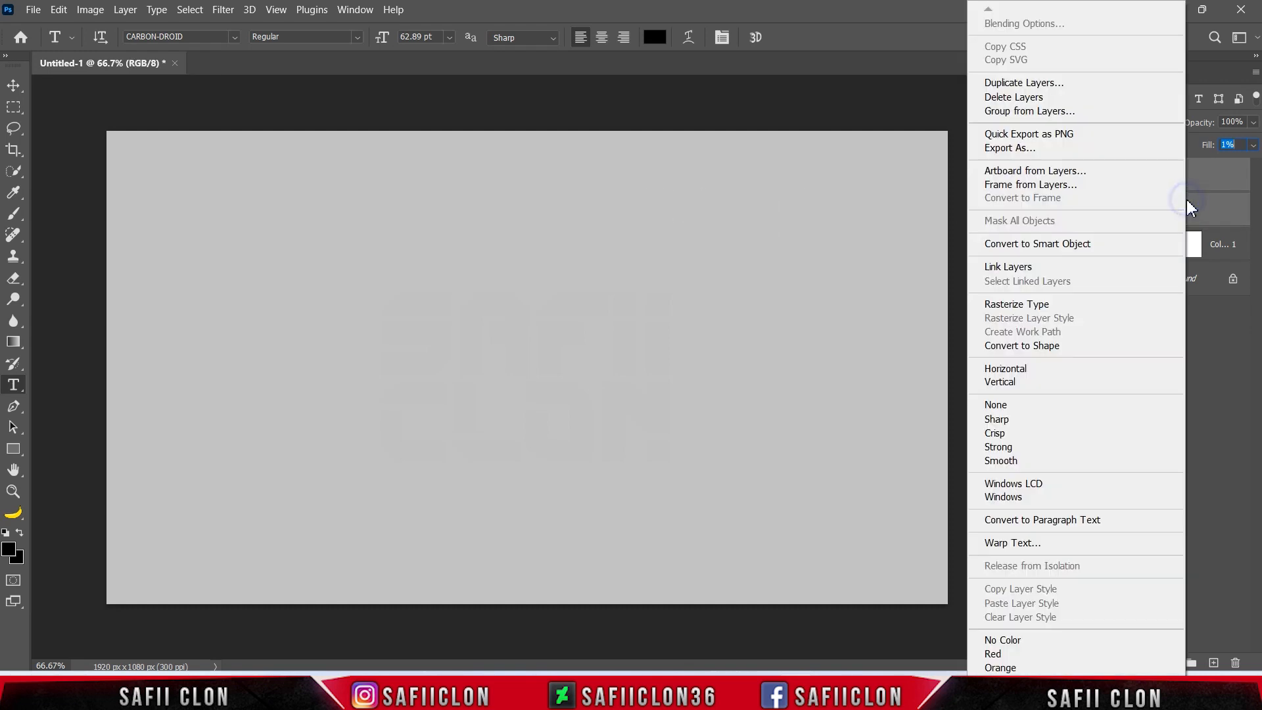
{"action": "left_click", "coordinate": [1008, 113]}
{"action": "type", "text": "TEXT"}
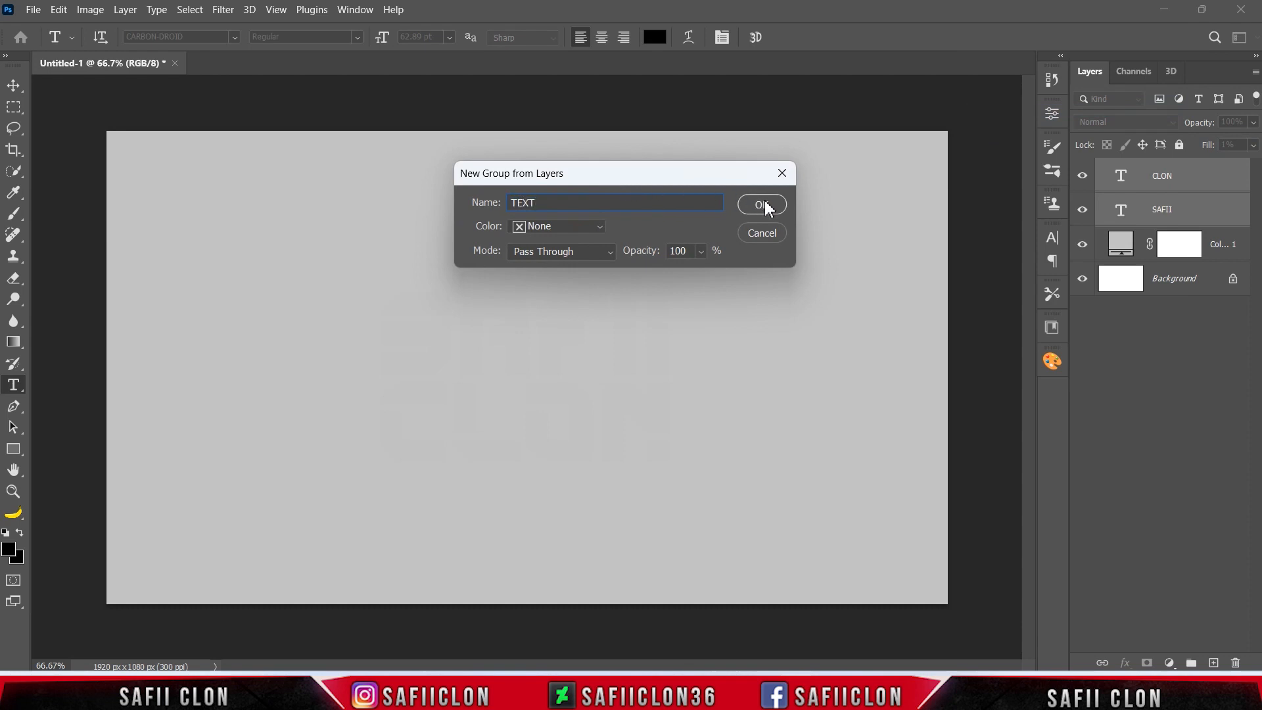
{"action": "left_click", "coordinate": [762, 205]}
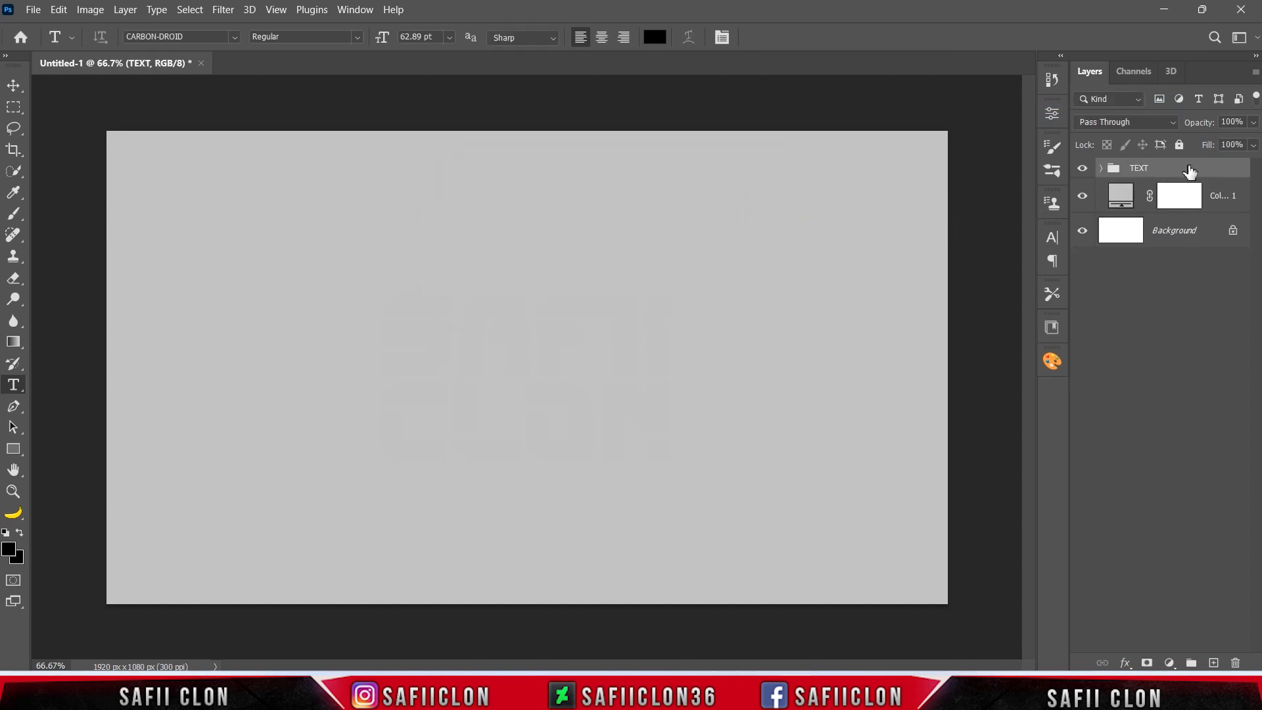
Add a Drop Shadow effect to the TEXT group with Normal blend mode and black colour.
{"action": "right_click", "coordinate": [1180, 173]}
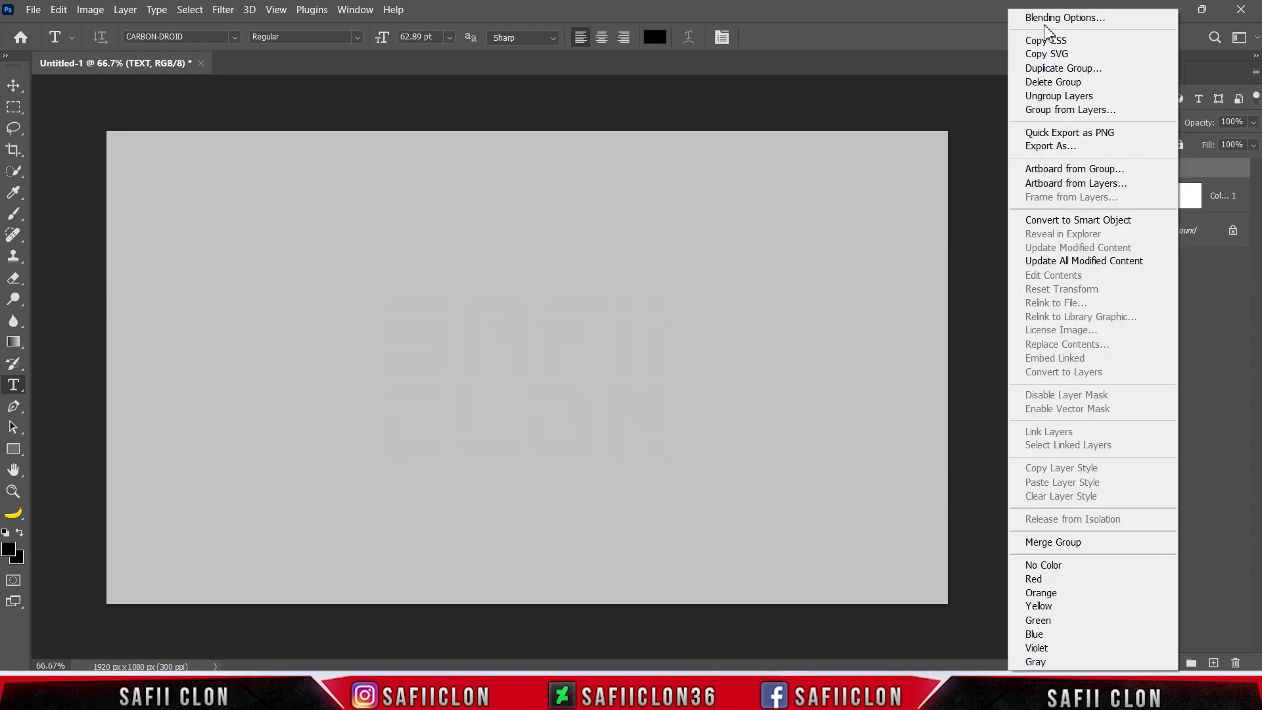
{"action": "left_click", "coordinate": [1047, 19]}
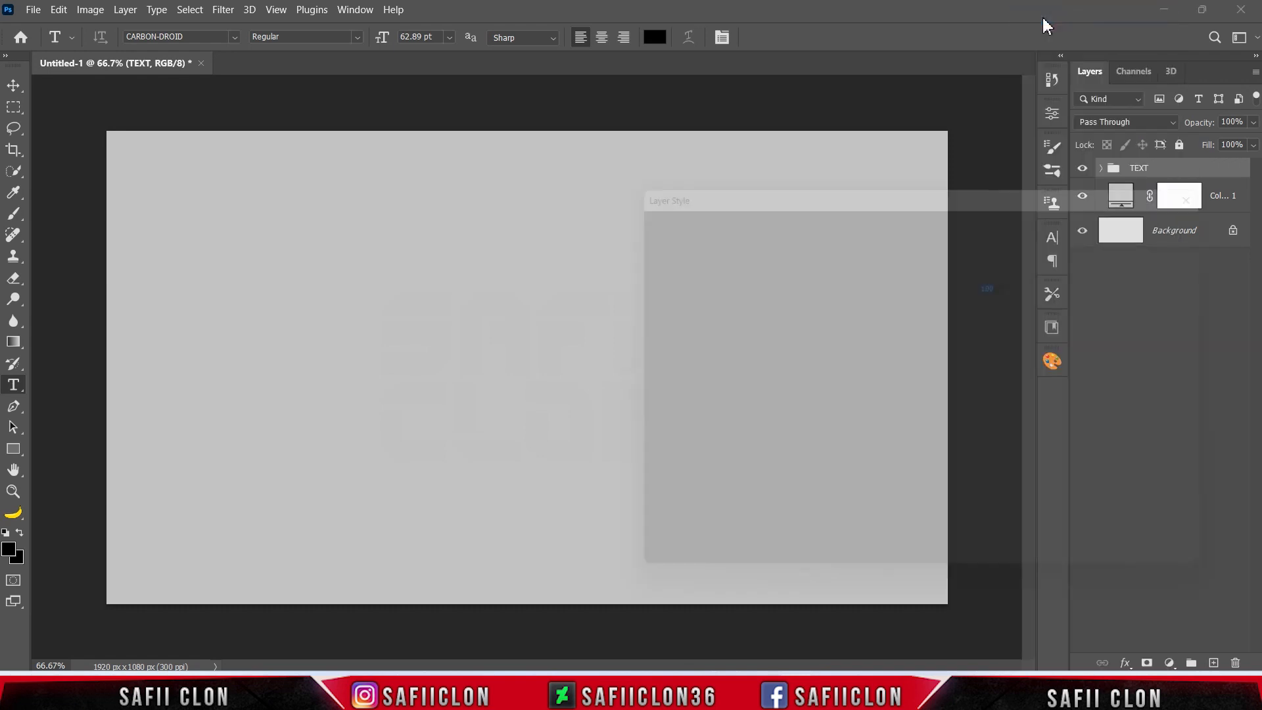
{"action": "left_click_drag", "start_coordinate": [854, 176], "coordinate": [991, 159]}
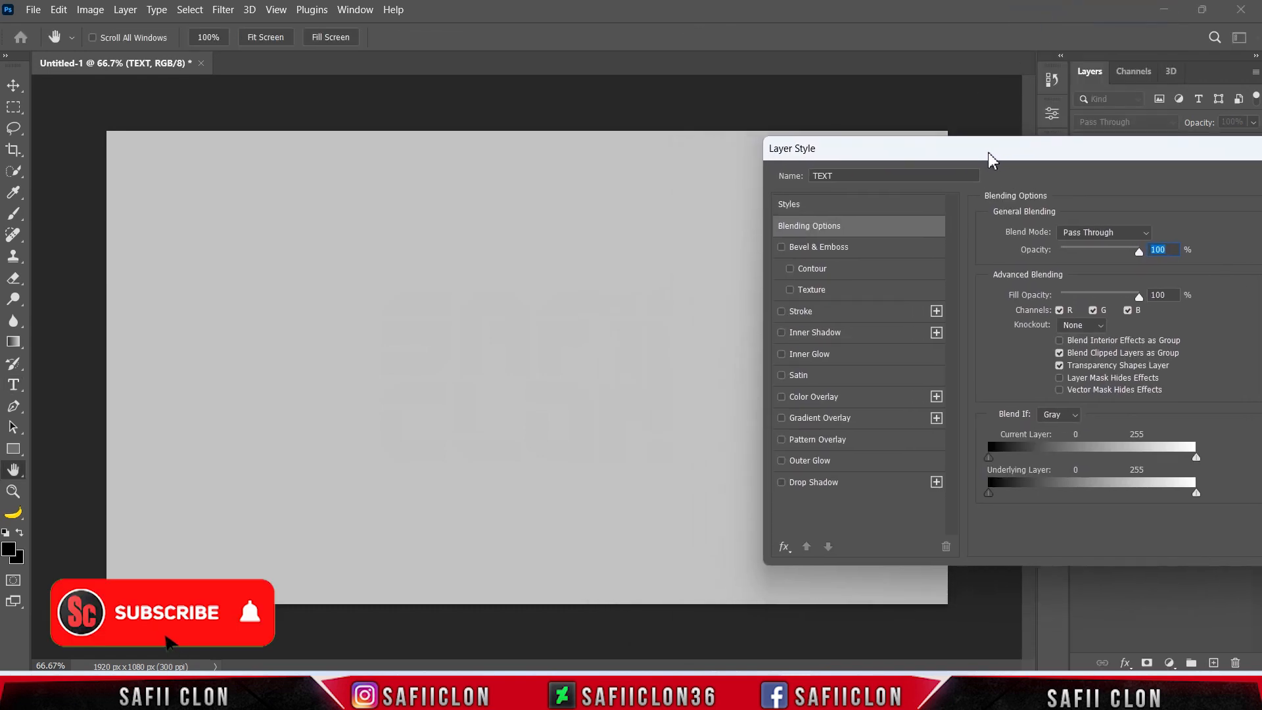
{"action": "left_click", "coordinate": [825, 485]}
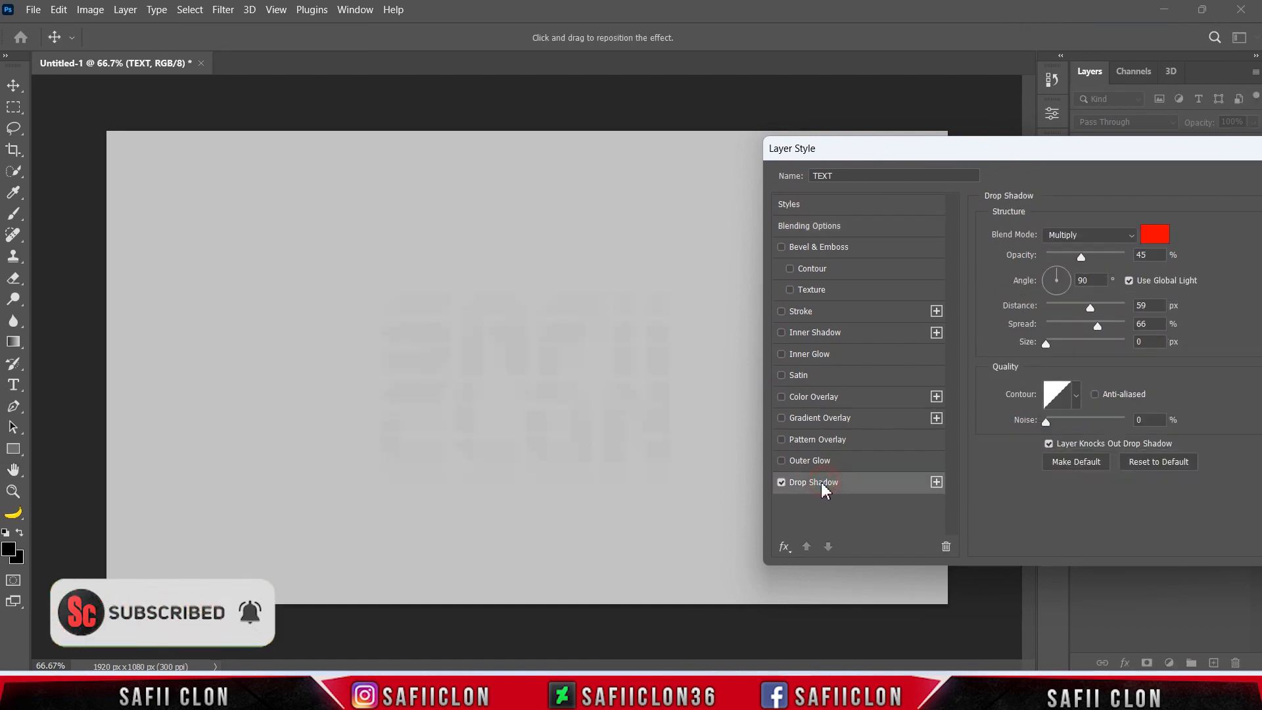
{"action": "left_click", "coordinate": [1088, 237]}
{"action": "left_click", "coordinate": [1085, 248]}
{"action": "left_click", "coordinate": [1155, 235]}
{"action": "left_click_drag", "start_coordinate": [940, 234], "coordinate": [756, 367]}
{"action": "left_click", "coordinate": [1155, 138]}
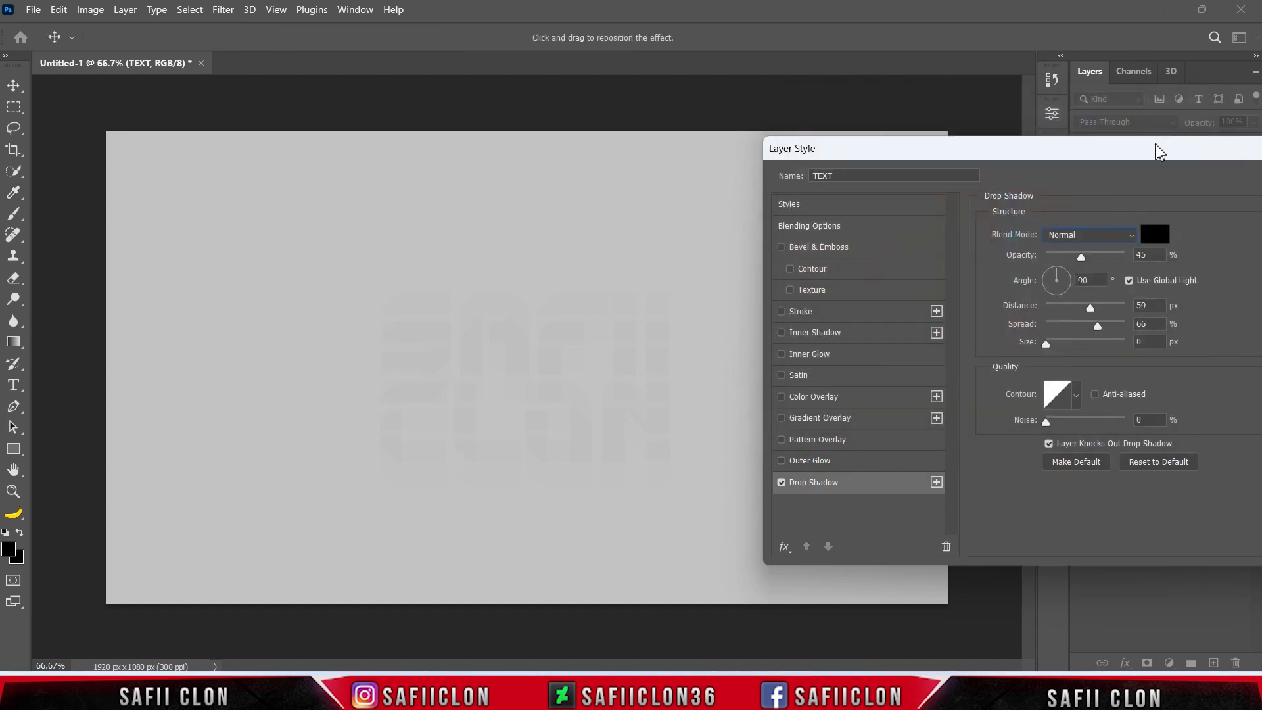
Set the drop shadow's opacity to 81%, distance to 0 px, spread to 11% and size to 24 px.
{"action": "left_click_drag", "start_coordinate": [1086, 258], "coordinate": [1119, 257]}
{"action": "left_click", "coordinate": [1090, 280]}
{"action": "left_click_drag", "start_coordinate": [1090, 309], "coordinate": [1044, 309]}
{"action": "left_click_drag", "start_coordinate": [1100, 330], "coordinate": [1056, 326]}
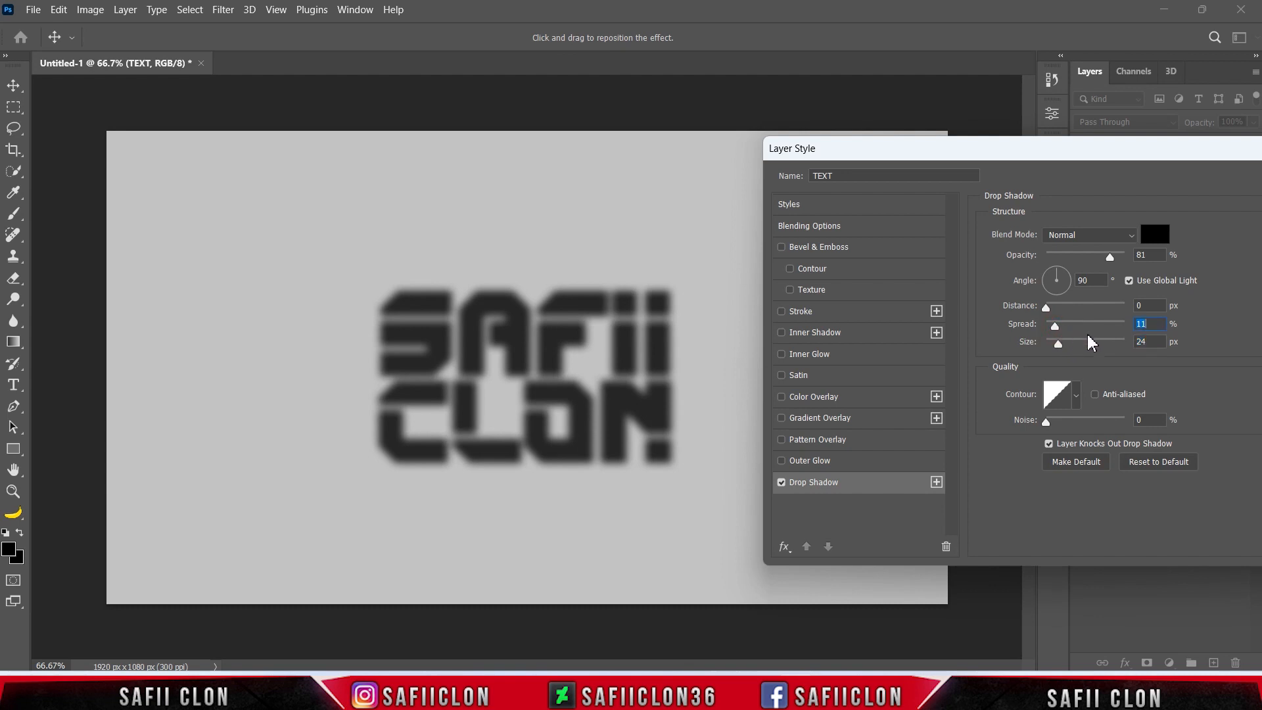
Give the drop shadow the contour preset with three sharp peaks, keep noise at 0%, and apply the layer style.
{"action": "left_click", "coordinate": [1076, 394]}
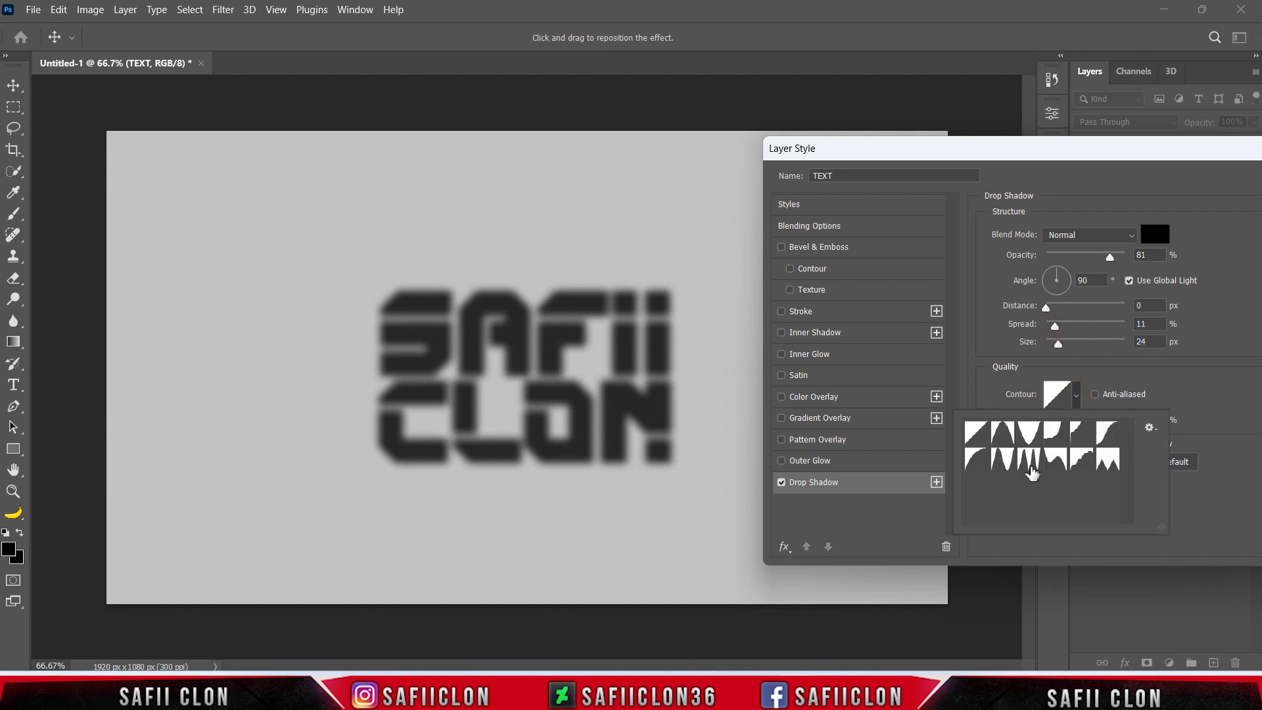
{"action": "left_click", "coordinate": [1035, 467]}
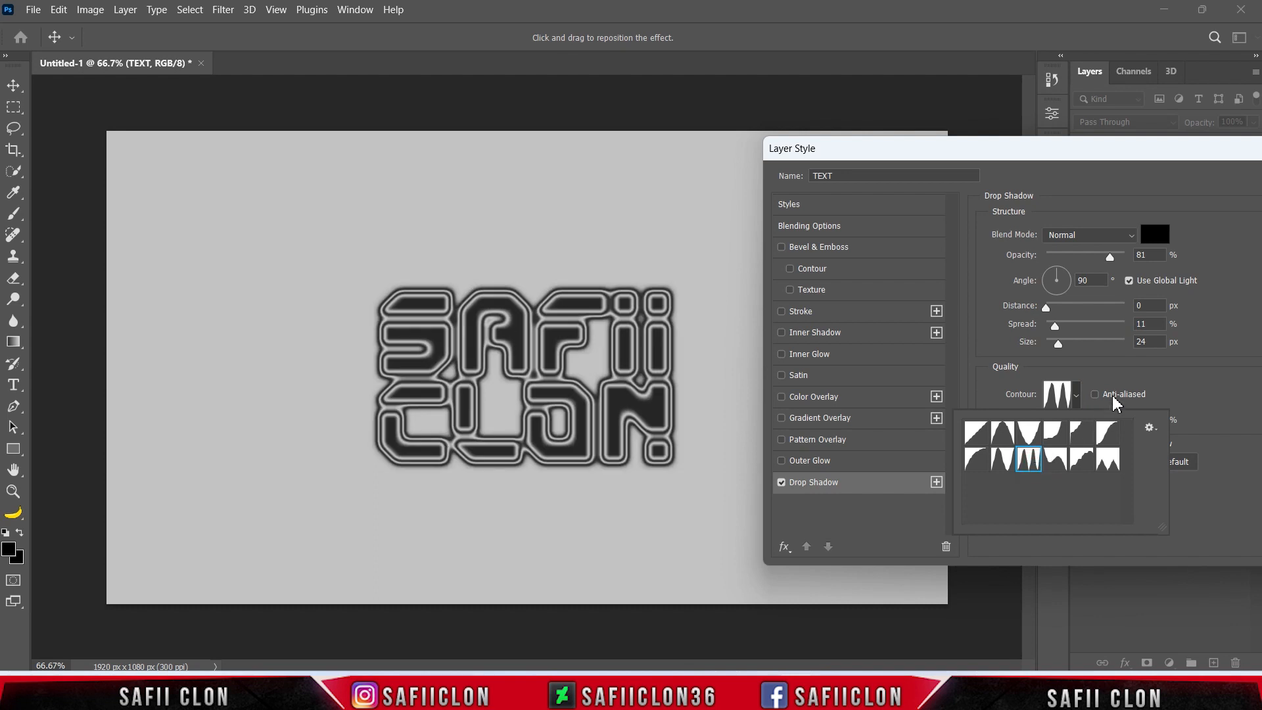
{"action": "left_click", "coordinate": [1079, 396]}
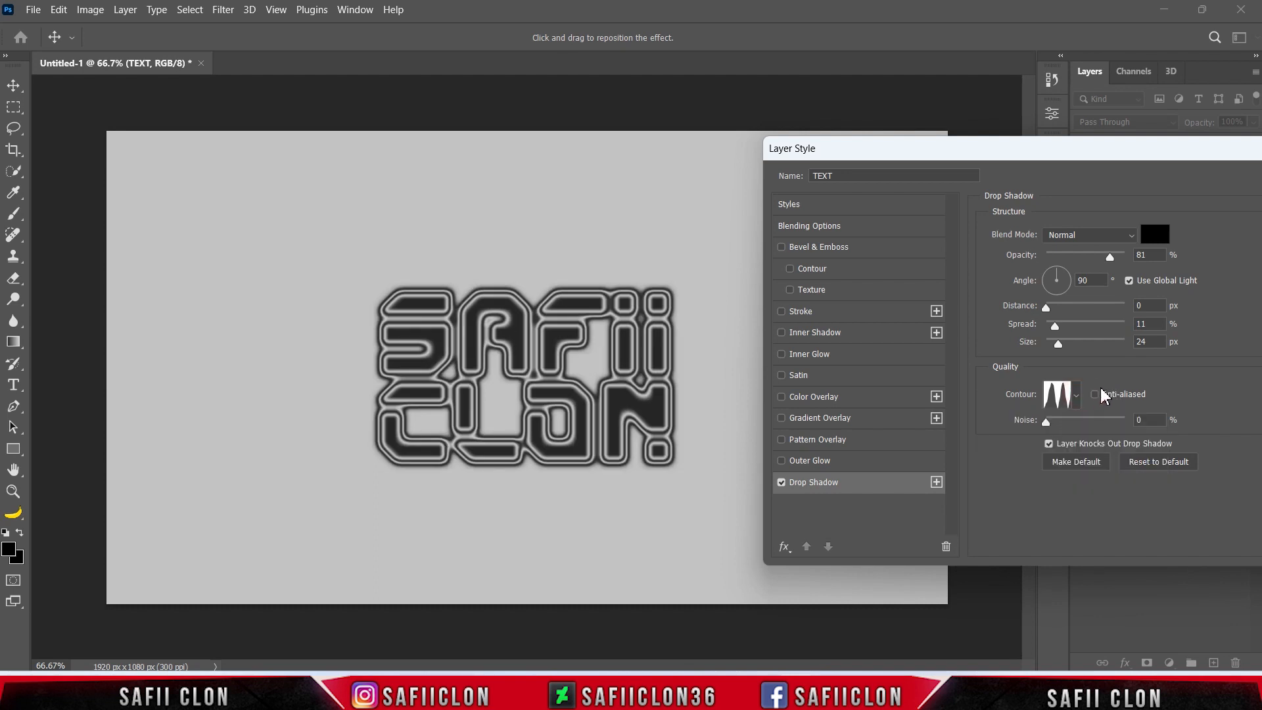
{"action": "left_click_drag", "start_coordinate": [1050, 422], "coordinate": [1053, 420]}
{"action": "left_click_drag", "start_coordinate": [1197, 155], "coordinate": [827, 166]}
{"action": "left_click", "coordinate": [988, 196]}
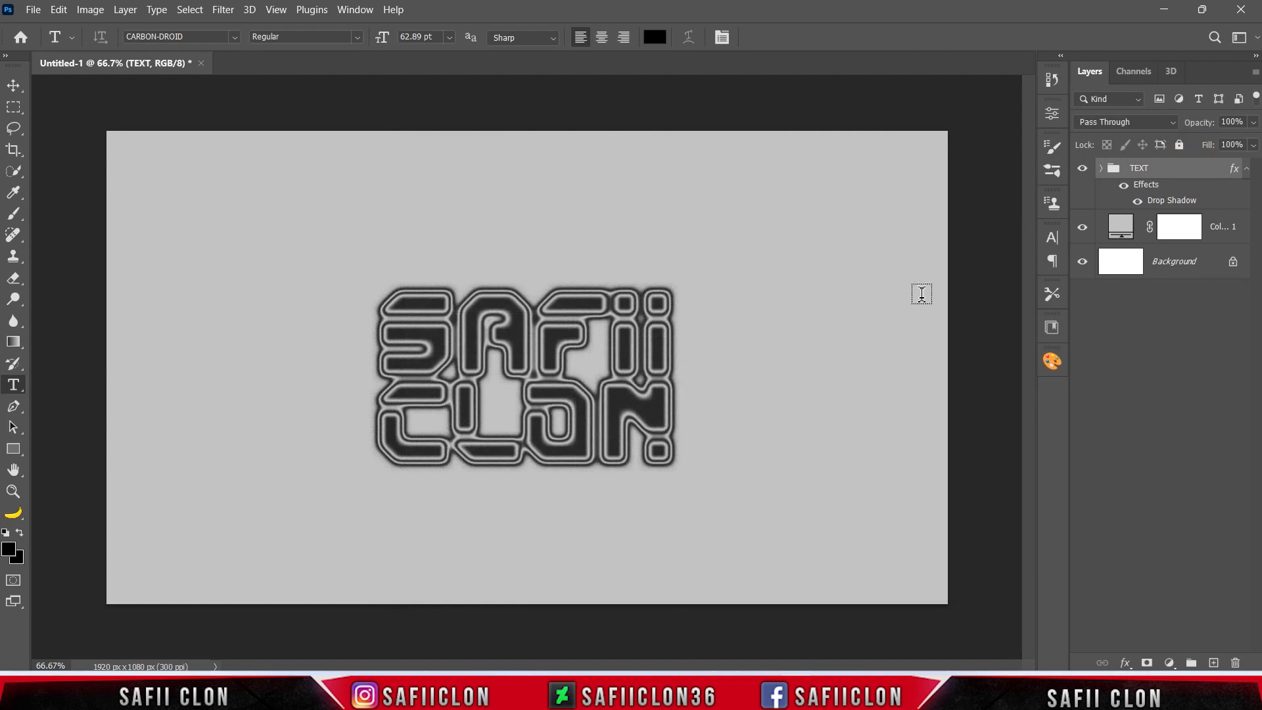
Check the TEXT group by toggling its visibility, and enlarge it proportionally around its centre.
{"action": "left_click", "coordinate": [1083, 169]}
{"action": "left_click", "coordinate": [1083, 169]}
{"action": "key", "text": "ctrl+t"}
{"action": "left_click_drag", "start_coordinate": [669, 290], "coordinate": [710, 280]}
{"action": "left_click", "coordinate": [812, 37]}
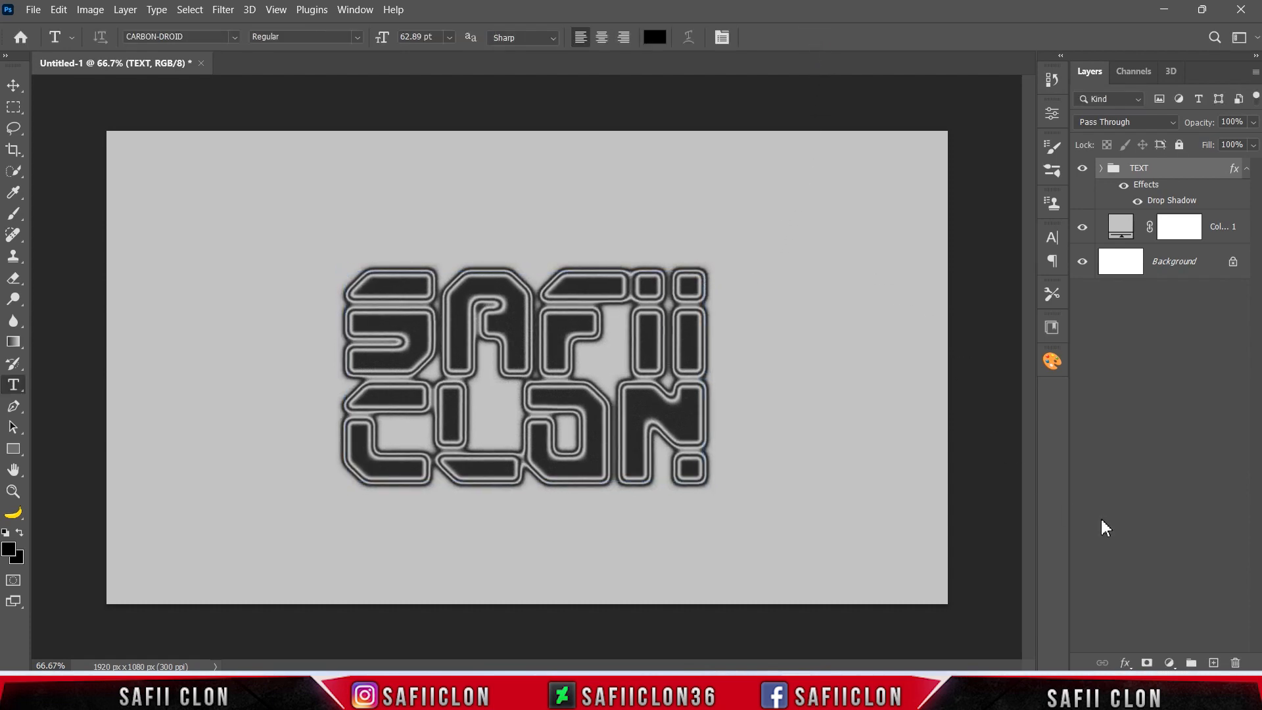
Add a Gradient Map adjustment layer above the TEXT group using the Black, White preset from Basics.
{"action": "left_click", "coordinate": [1170, 661]}
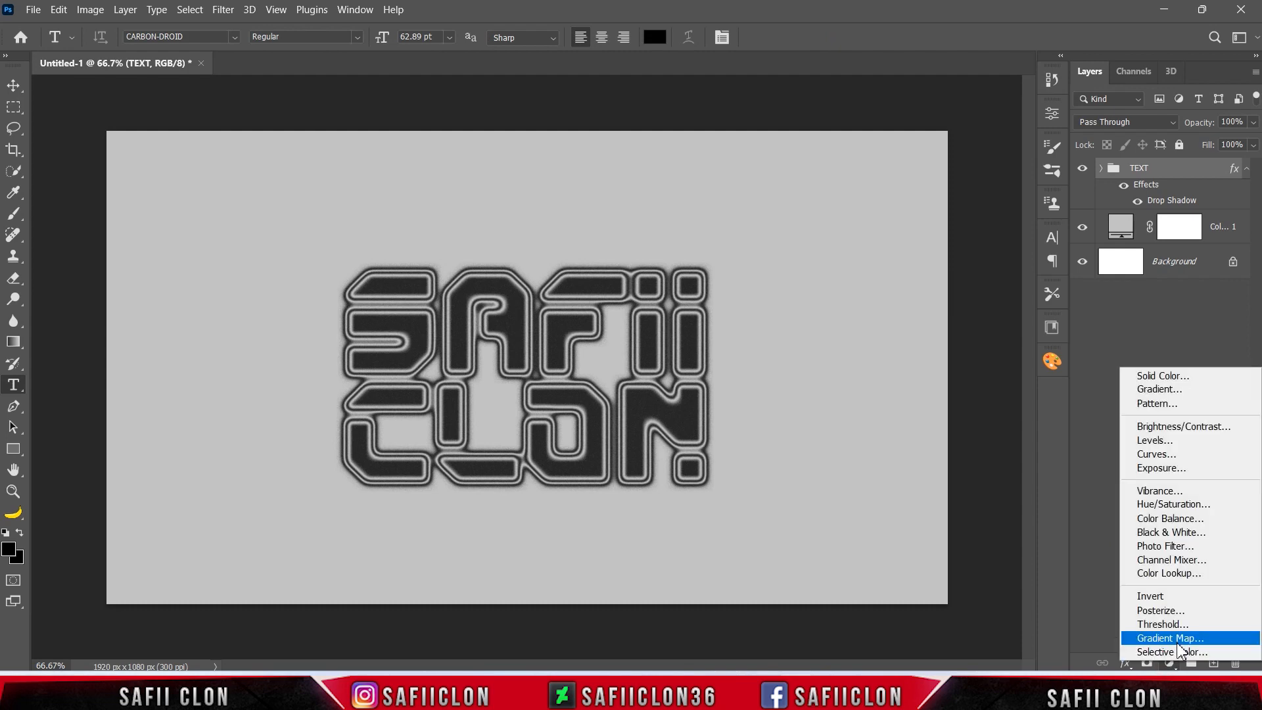
{"action": "left_click", "coordinate": [1165, 639]}
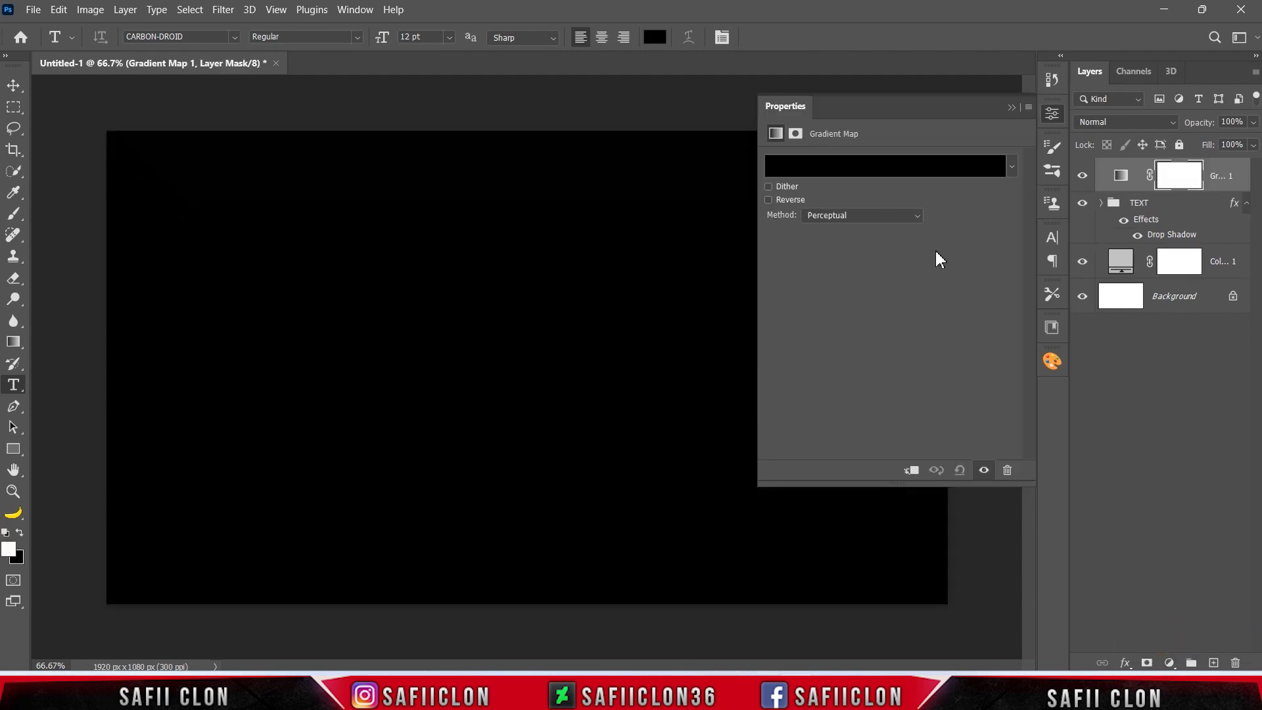
{"action": "left_click", "coordinate": [888, 167]}
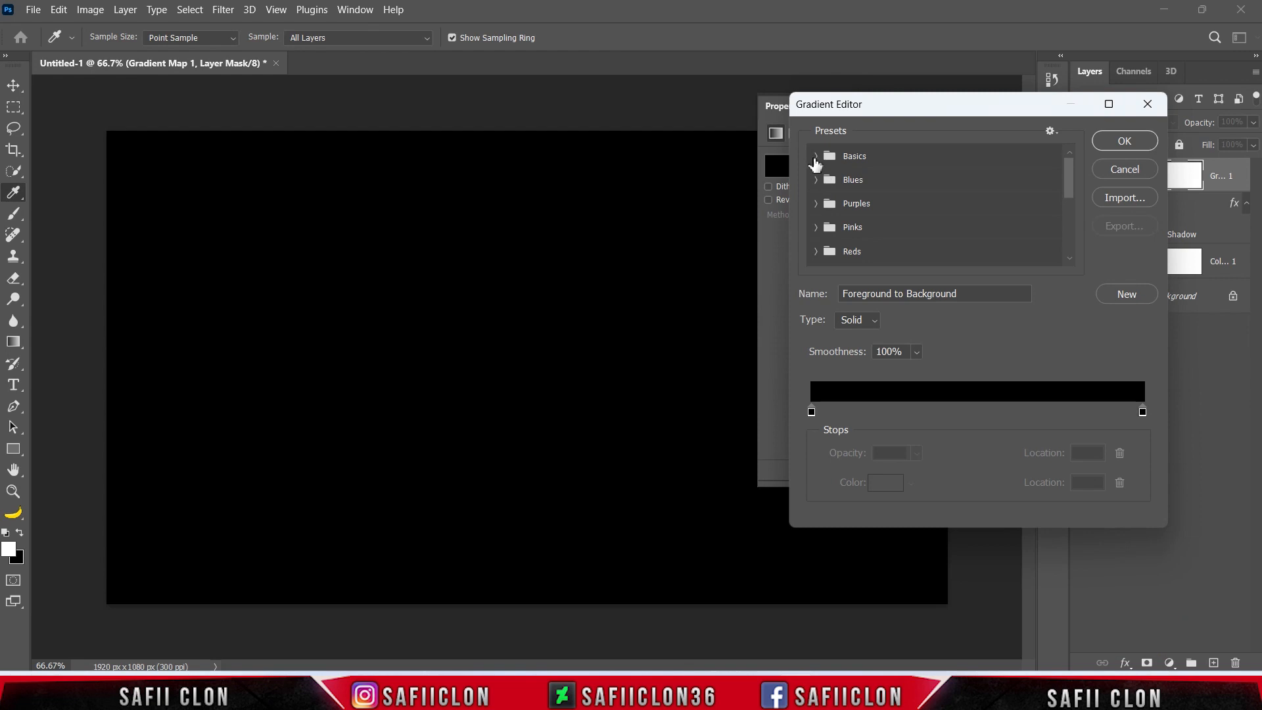
{"action": "left_click", "coordinate": [815, 160]}
{"action": "left_click", "coordinate": [889, 184]}
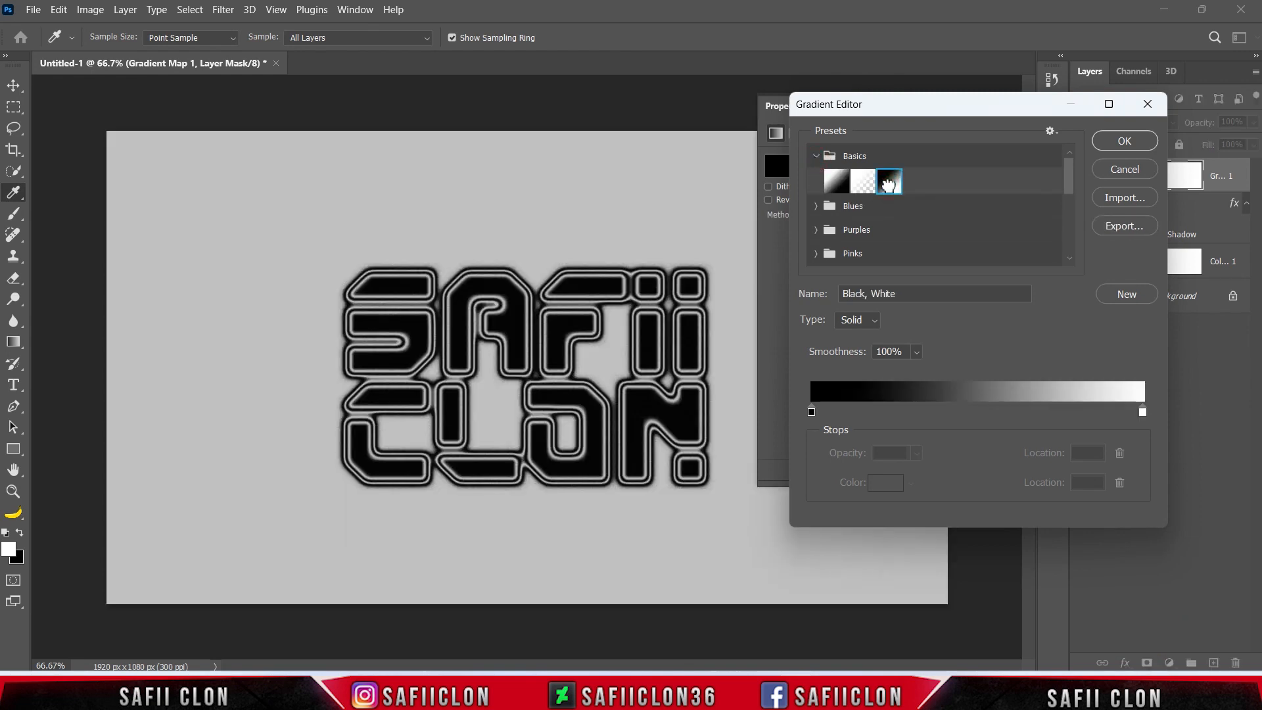
Set the colour of the gradient's black starting stop to 44fff0.
{"action": "left_click", "coordinate": [812, 413]}
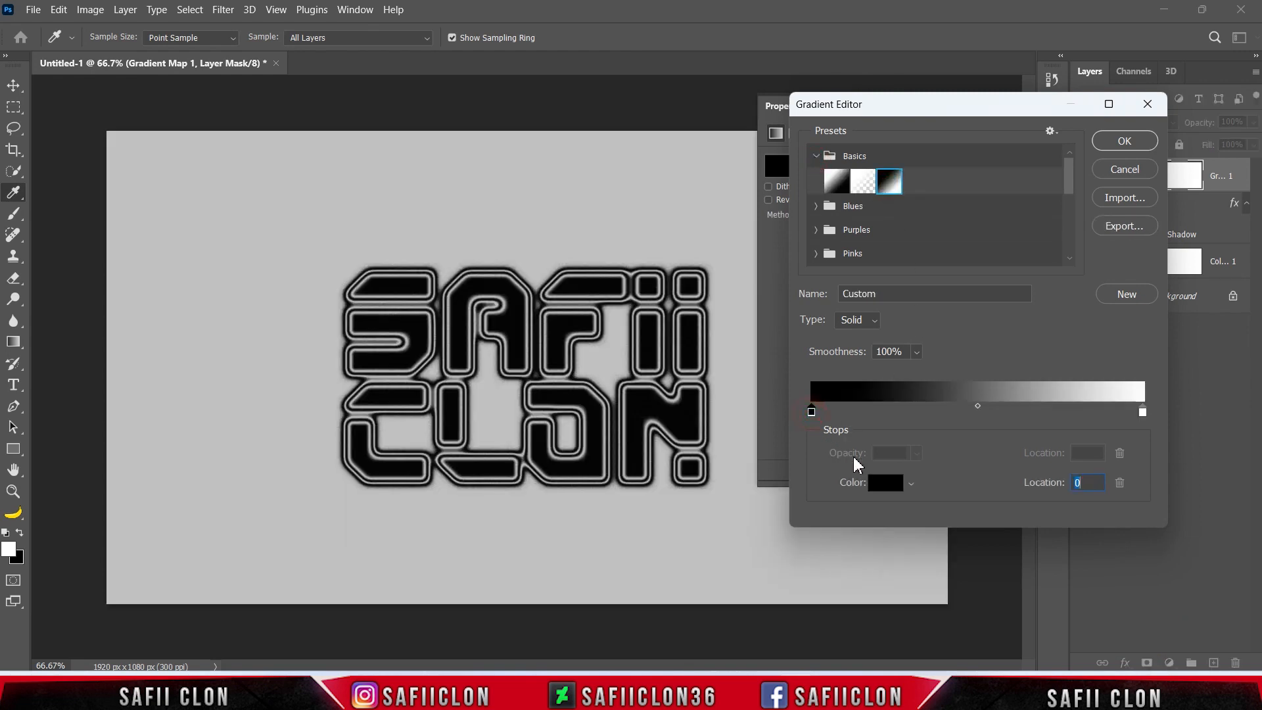
{"action": "left_click", "coordinate": [885, 484]}
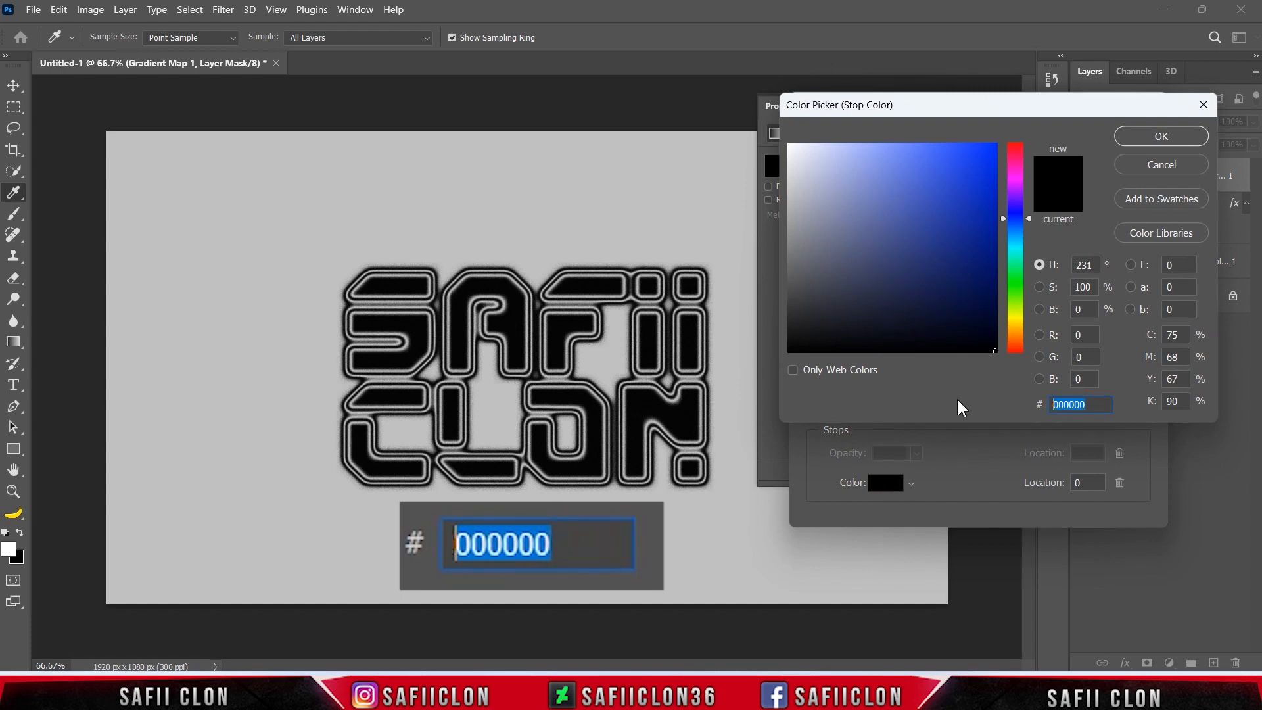
{"action": "type", "text": "44"}
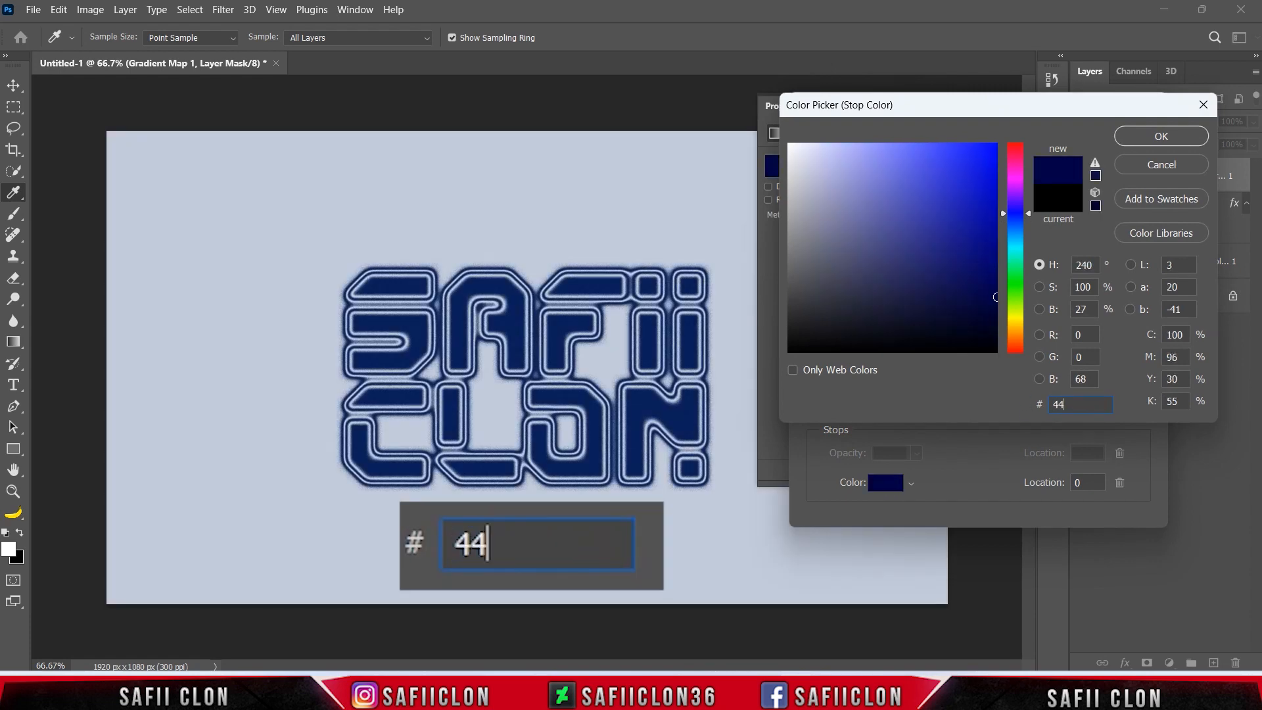
{"action": "type", "text": "fff0"}
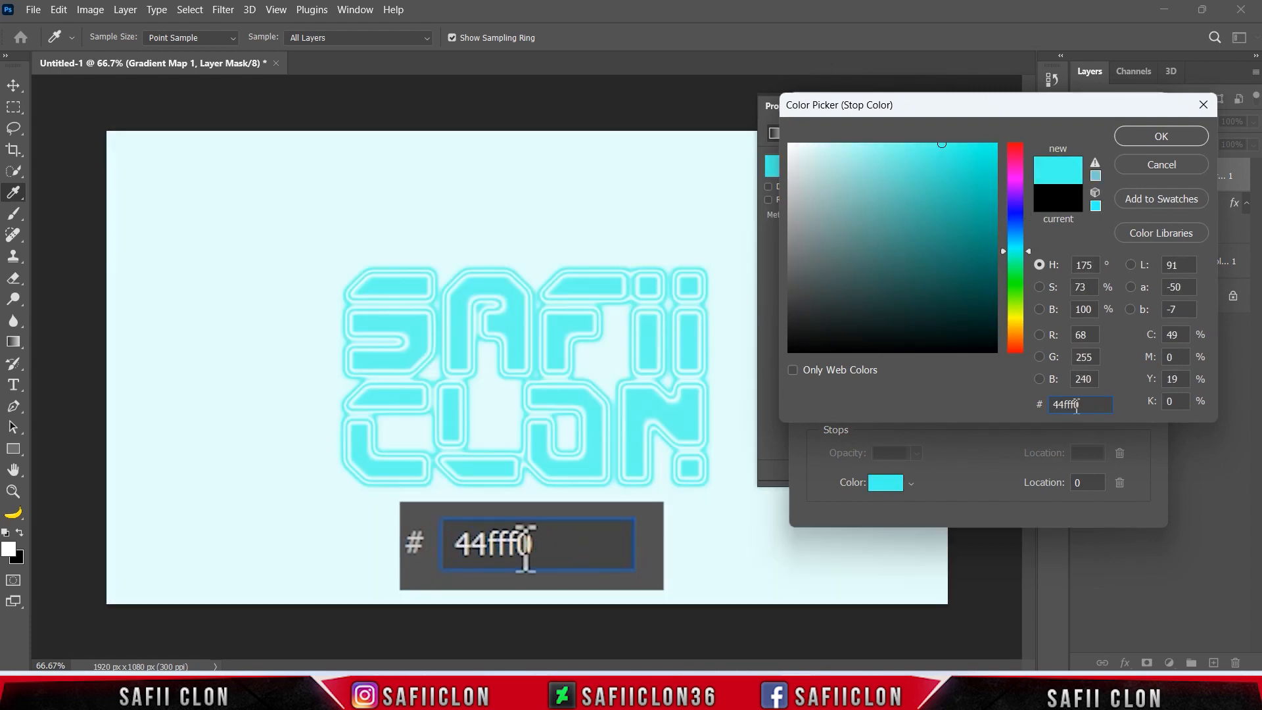
{"action": "double_click", "coordinate": [1073, 404]}
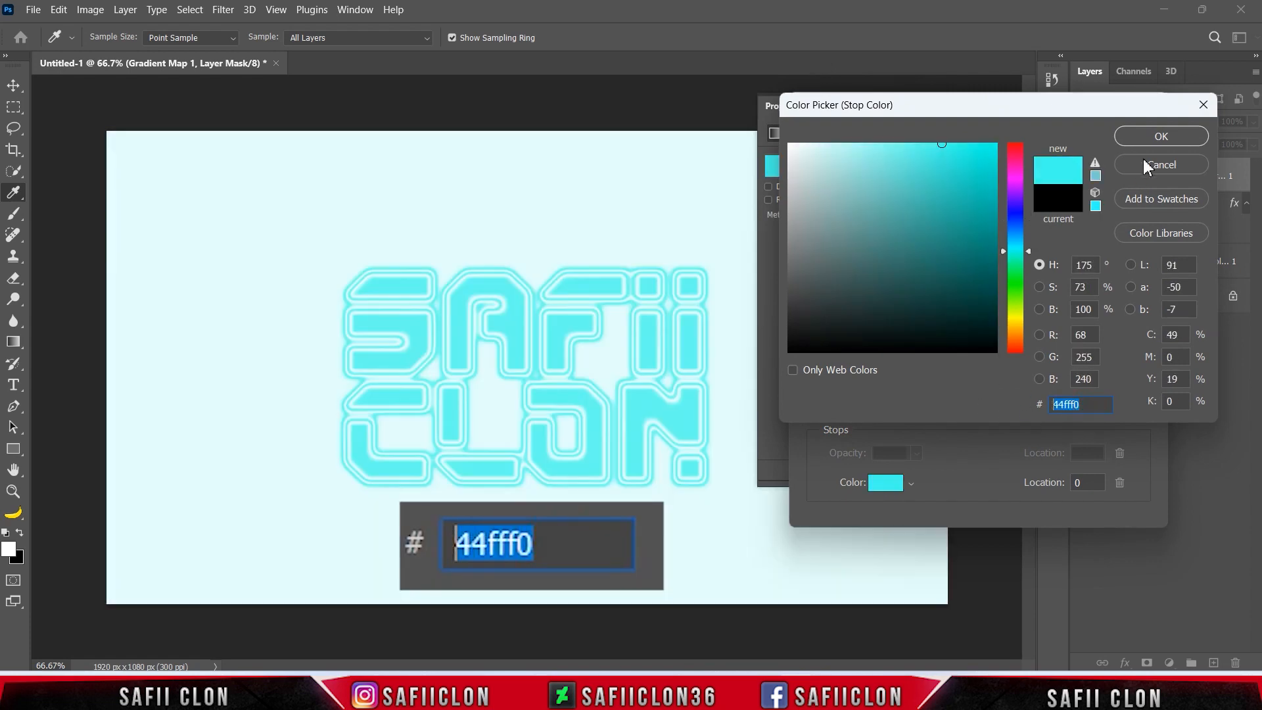
{"action": "left_click", "coordinate": [1157, 136]}
Add a gradient colour stop at location 24% with the colour 1a264e.
{"action": "mouse_move", "coordinate": [887, 415]}
{"action": "left_mouse_down"}
{"action": "mouse_move", "coordinate": [910, 414]}
{"action": "mouse_move", "coordinate": [892, 415]}
{"action": "left_mouse_up"}
{"action": "left_click", "coordinate": [885, 483]}
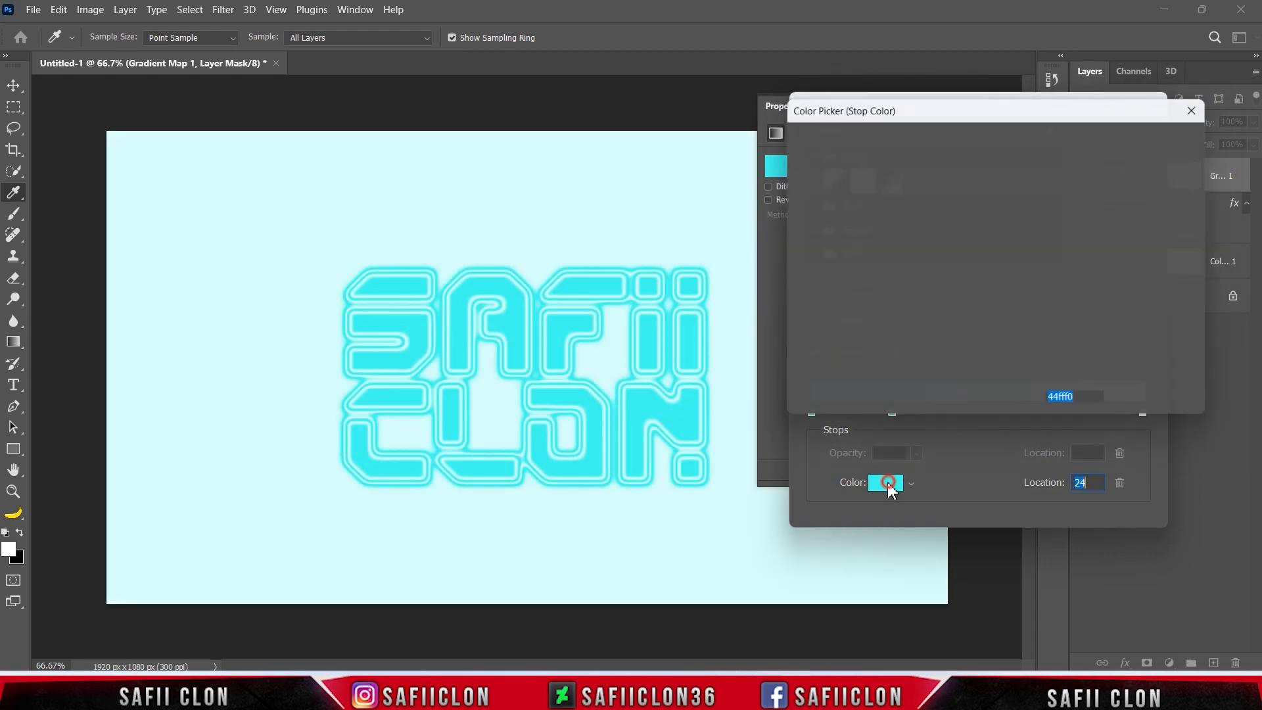
{"action": "type", "text": "1"}
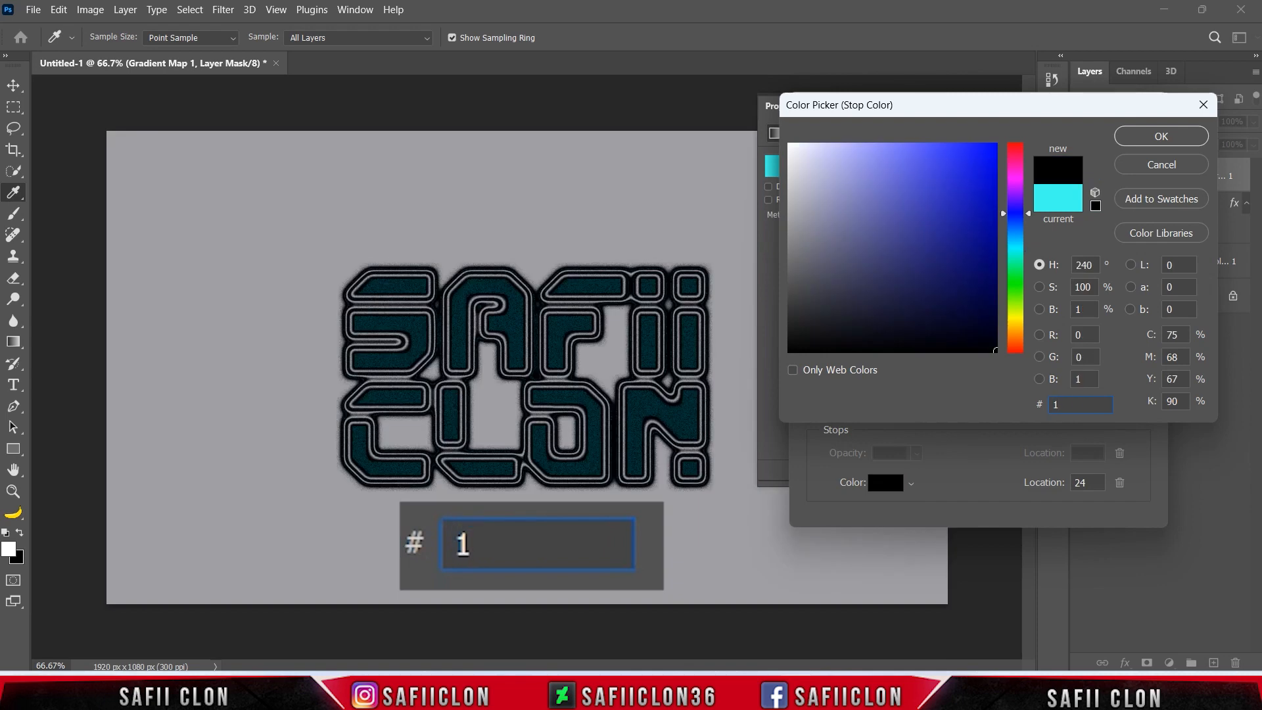
{"action": "type", "text": "a264e"}
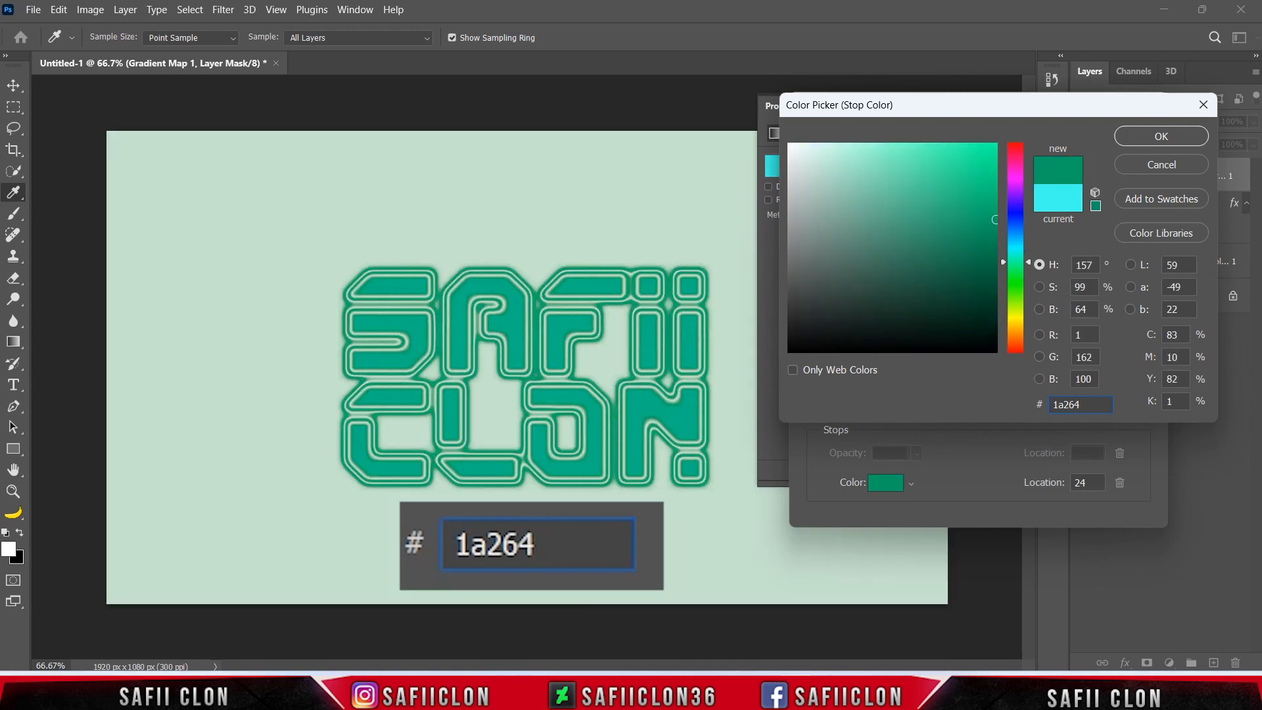
{"action": "double_click", "coordinate": [1091, 405]}
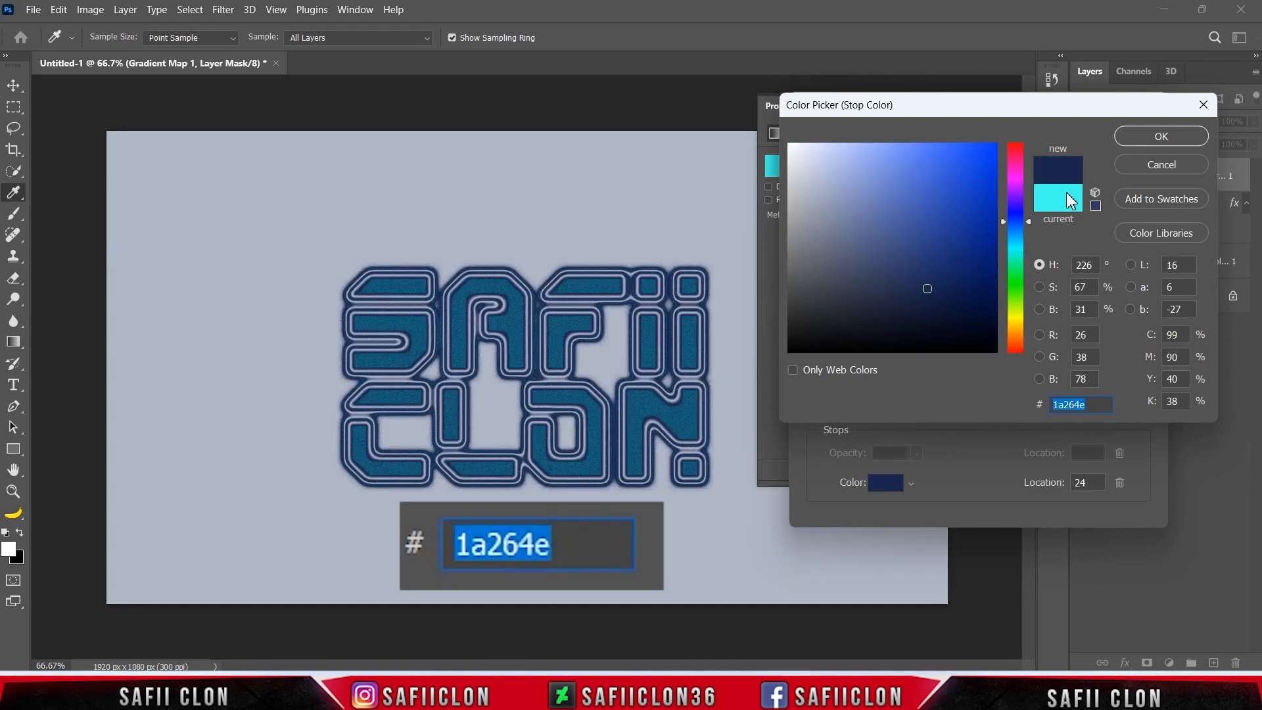
{"action": "left_click", "coordinate": [1161, 136]}
Add another gradient colour stop at location 52% and set its colour to f98a13.
{"action": "left_click_drag", "start_coordinate": [957, 414], "coordinate": [983, 415]}
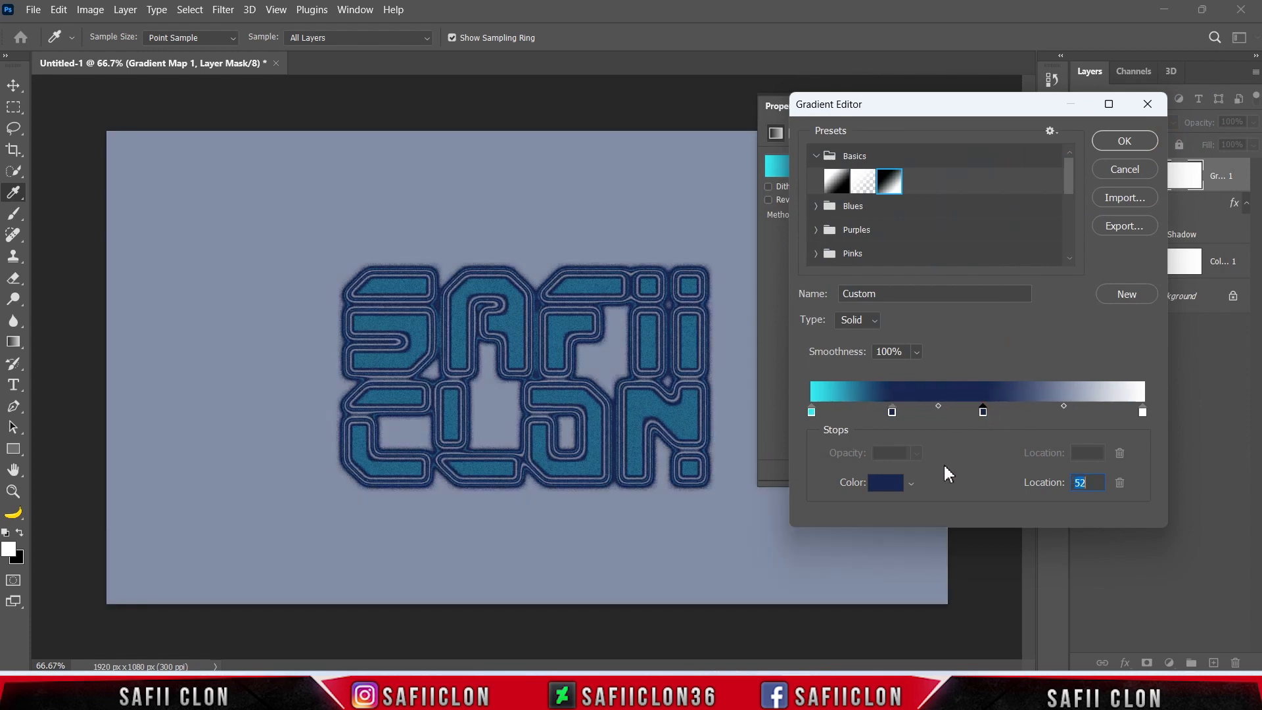
{"action": "left_click", "coordinate": [888, 484]}
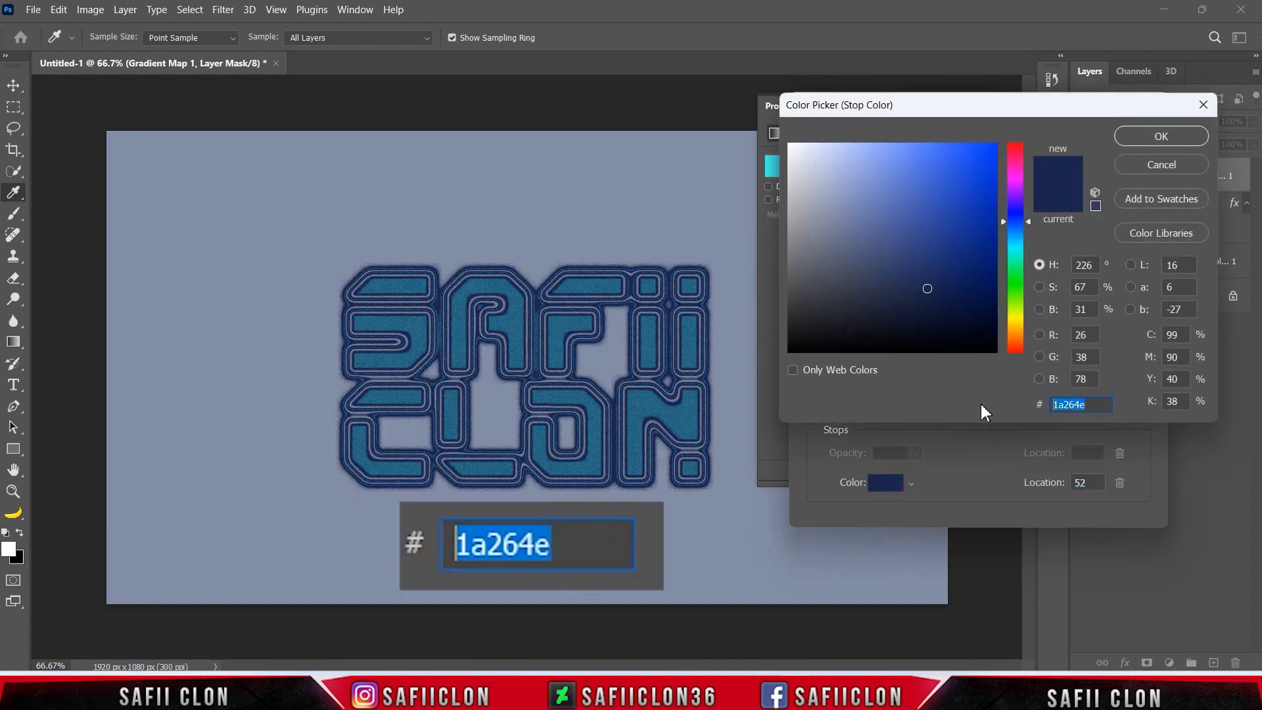
{"action": "type", "text": "f98"}
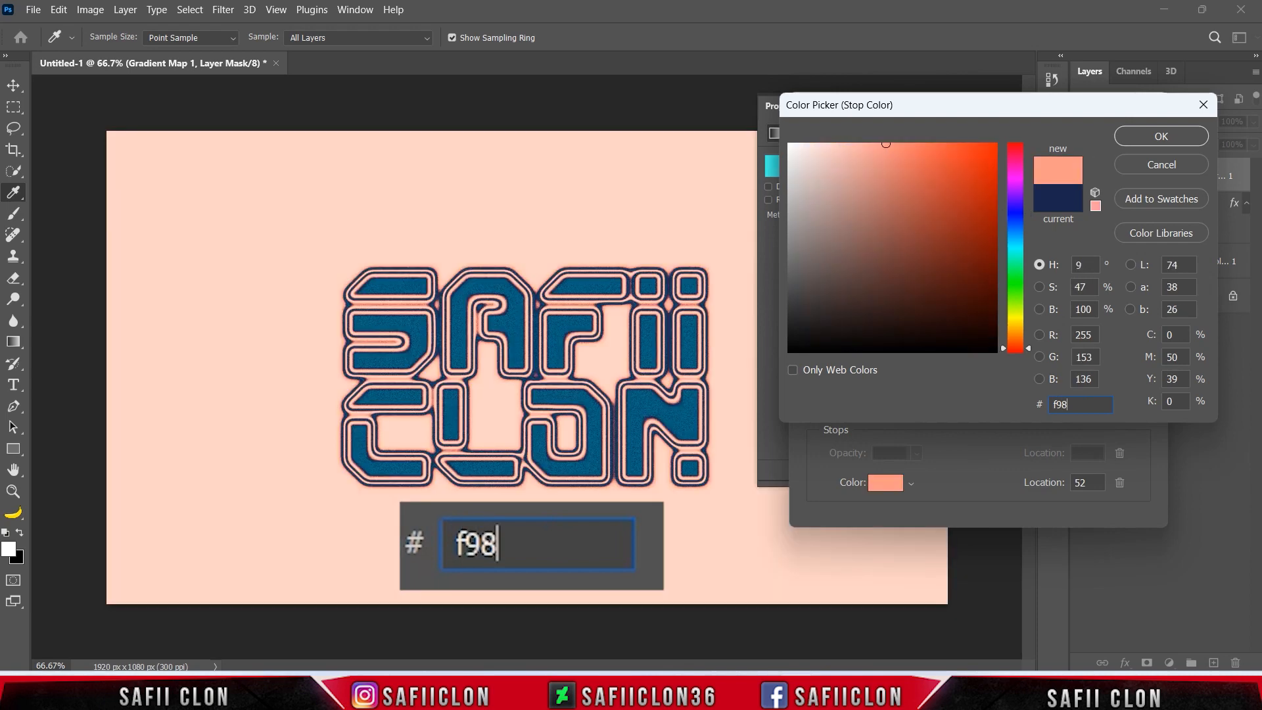
{"action": "type", "text": "a13"}
{"action": "left_click_drag", "start_coordinate": [1094, 405], "coordinate": [991, 341]}
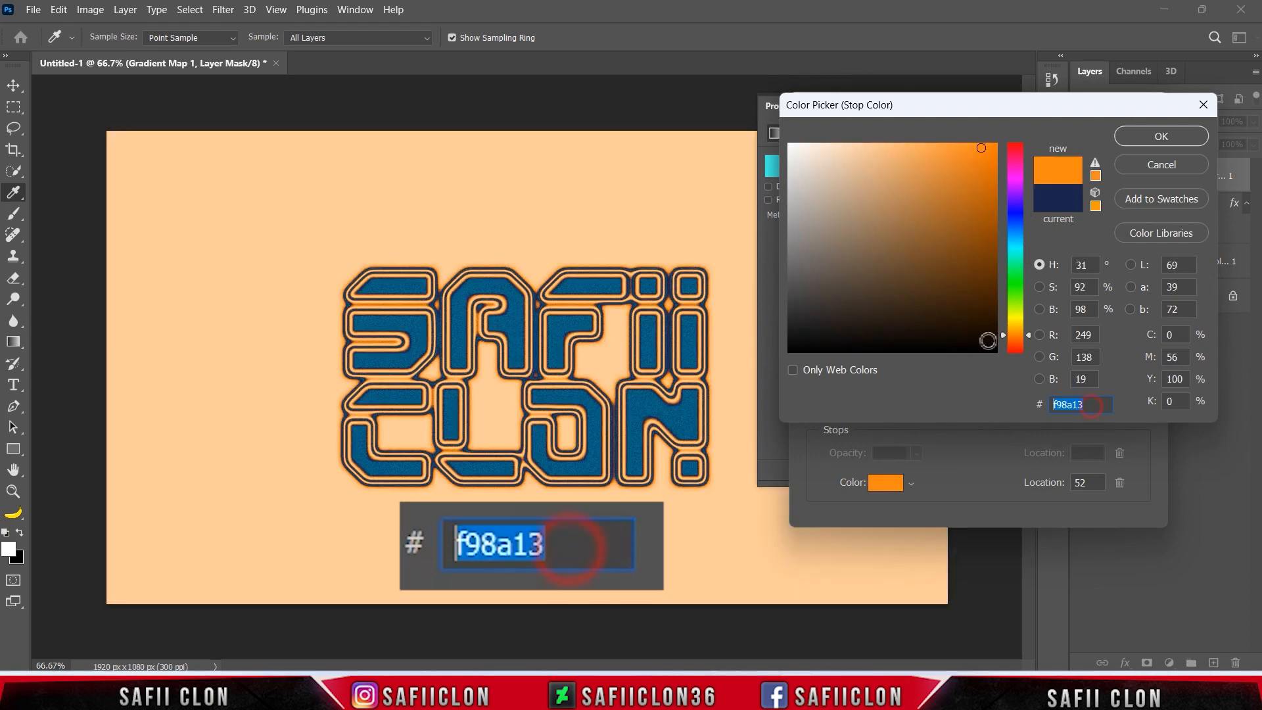
{"action": "left_click", "coordinate": [1149, 138]}
Move the white end stop to location 73%, set its colour to e4e4e4, and apply the gradient.
{"action": "left_click_drag", "start_coordinate": [1143, 412], "coordinate": [1055, 415]}
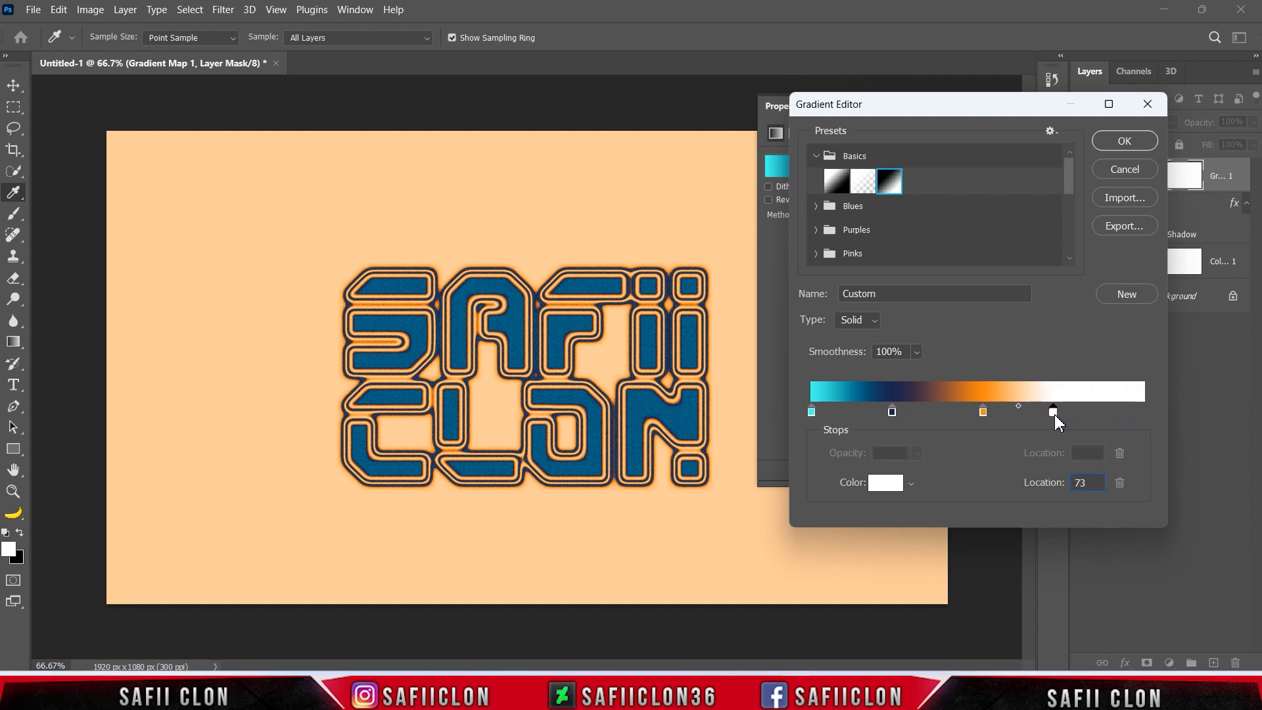
{"action": "left_click", "coordinate": [885, 482]}
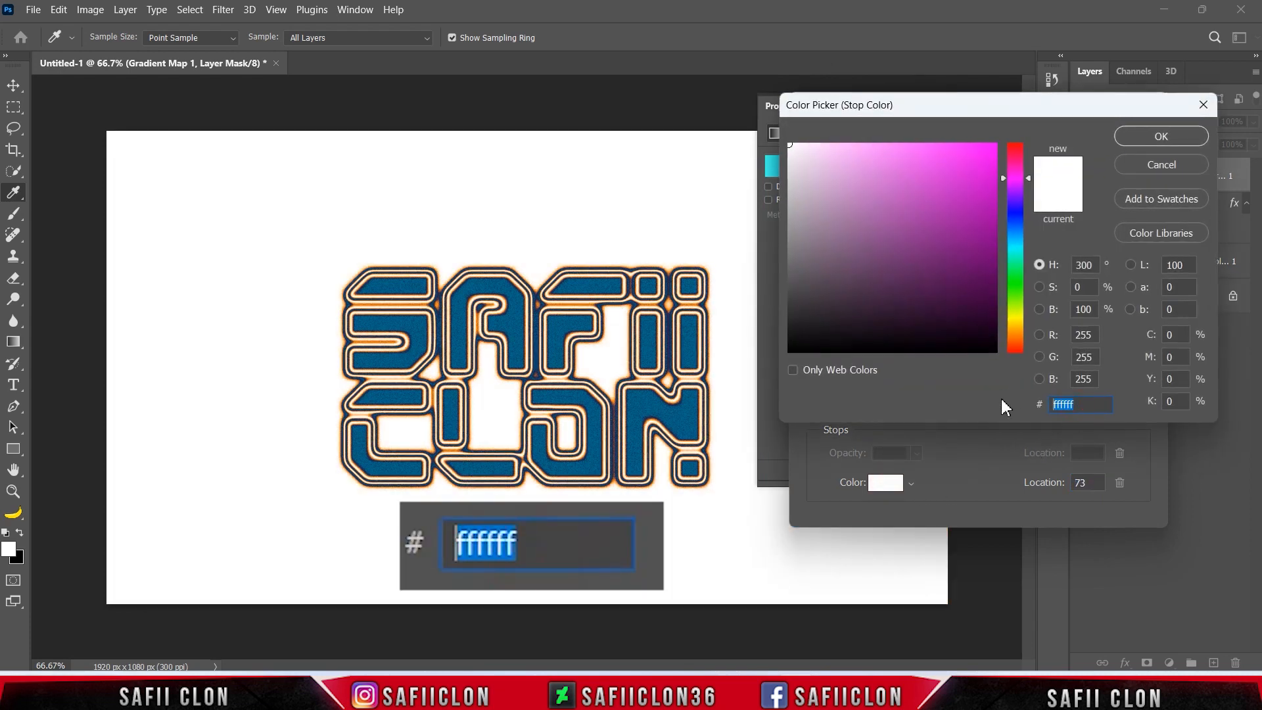
{"action": "type", "text": "e4e"}
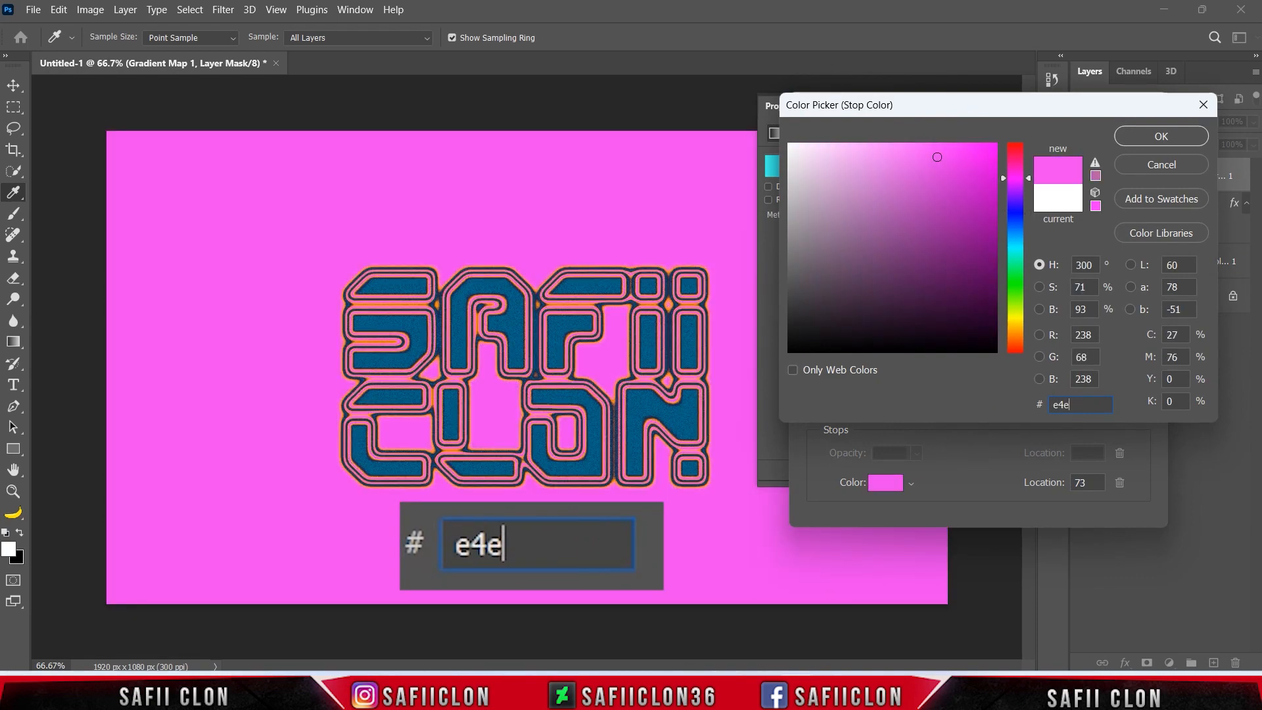
{"action": "type", "text": "4e4"}
{"action": "left_click_drag", "start_coordinate": [1089, 406], "coordinate": [1050, 405]}
{"action": "left_click", "coordinate": [1157, 138]}
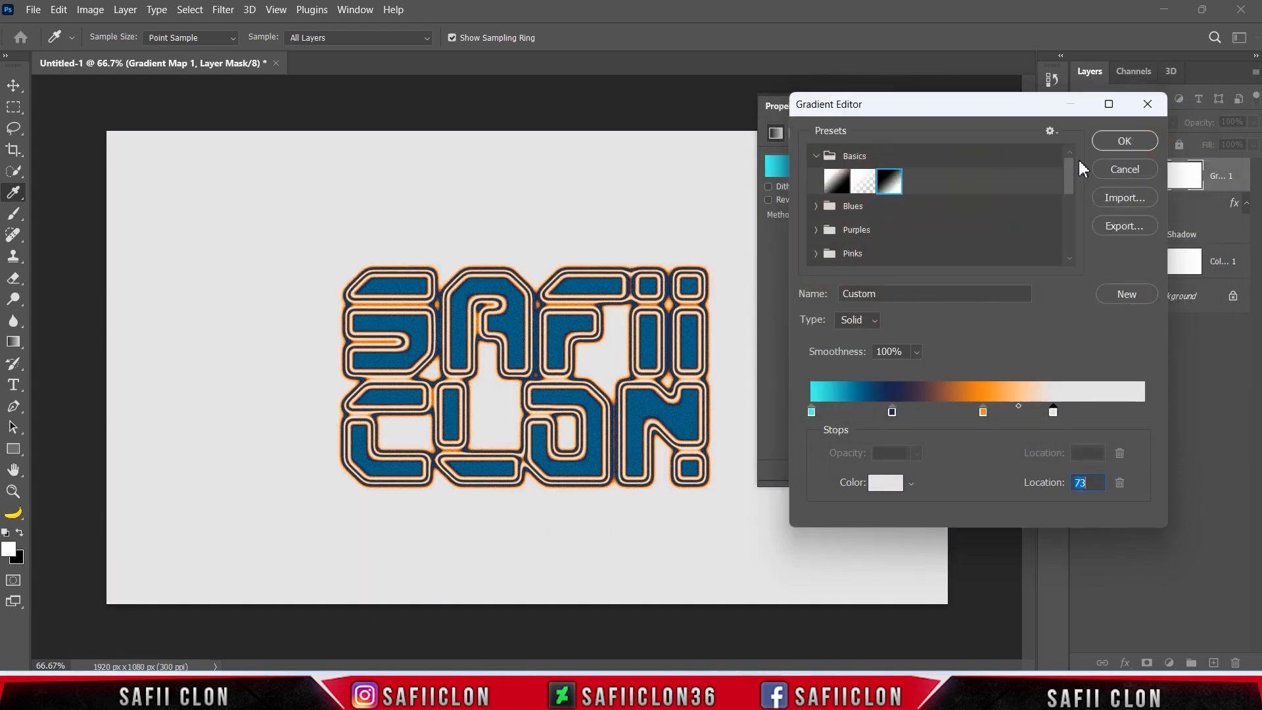
{"action": "left_click", "coordinate": [1109, 144]}
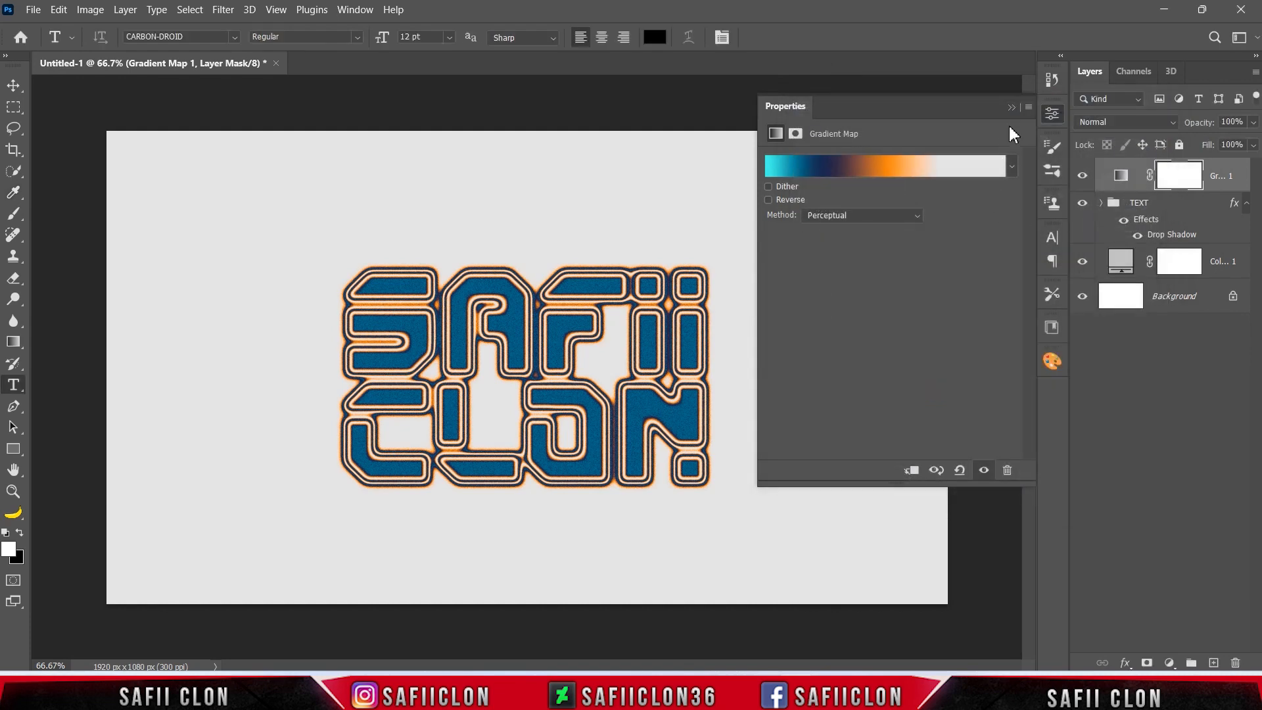
Compare the artwork with and without the gradient map by toggling the adjustment layer's visibility.
{"action": "left_click", "coordinate": [1012, 107]}
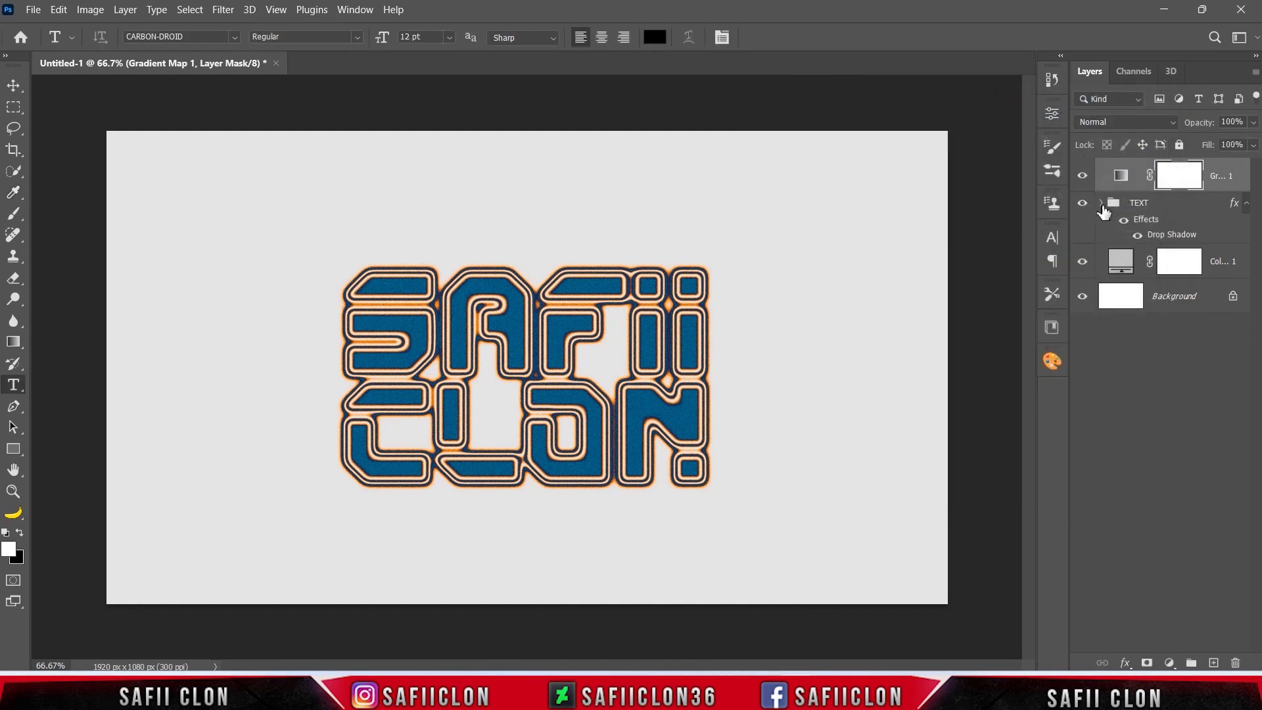
{"action": "left_click", "coordinate": [1083, 176]}
{"action": "left_click", "coordinate": [1083, 176]}
Move the CLON text inside the TEXT group up and to the right so it overlaps SAFII, and toggle its visibility.
{"action": "left_click", "coordinate": [1168, 206]}
{"action": "left_click", "coordinate": [1102, 204]}
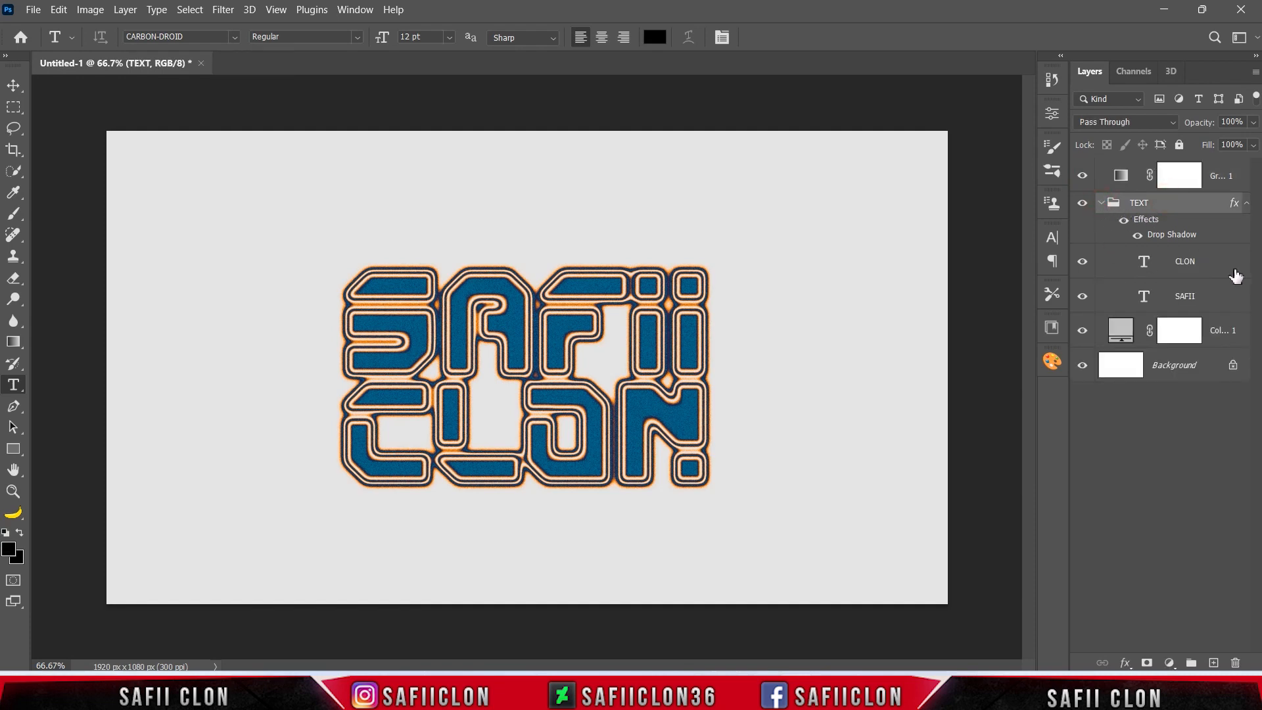
{"action": "left_click", "coordinate": [1220, 267]}
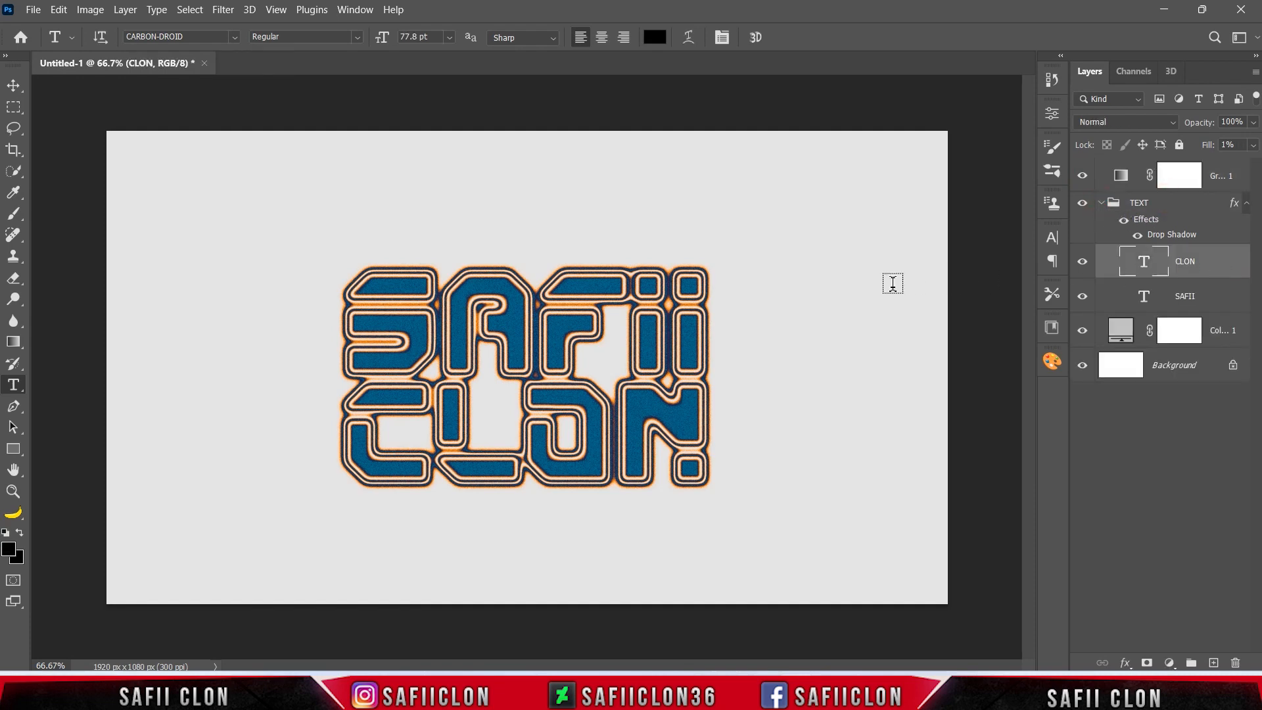
{"action": "key", "text": "ctrl+t"}
{"action": "left_click_drag", "start_coordinate": [637, 417], "coordinate": [770, 390]}
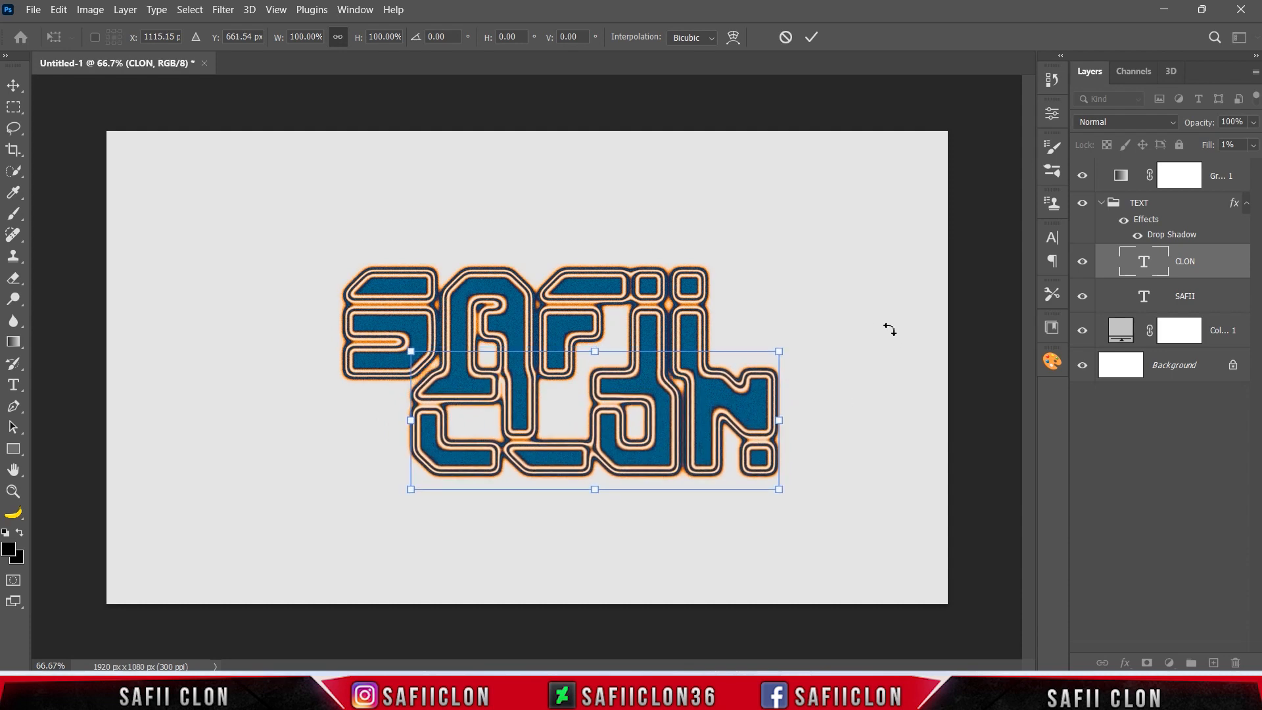
{"action": "left_click", "coordinate": [811, 37]}
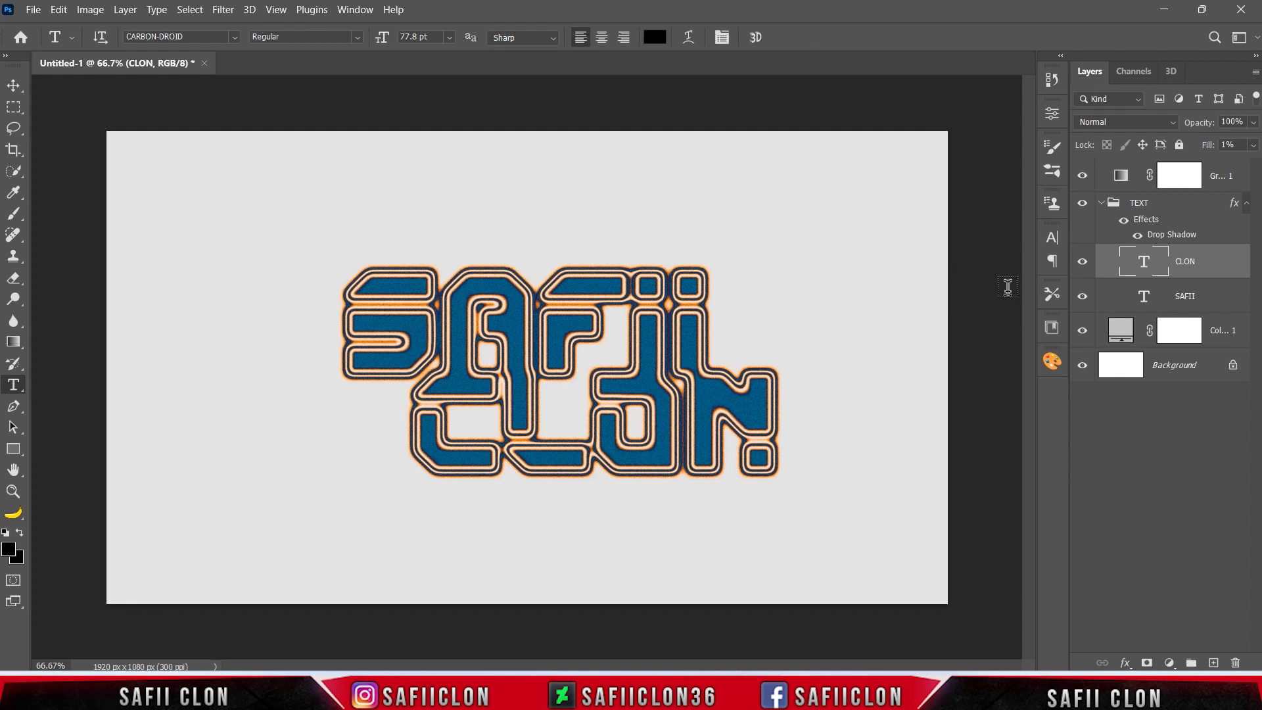
{"action": "left_click", "coordinate": [1083, 265]}
{"action": "left_click", "coordinate": [1083, 264]}
Revert the document through its history to the state before the CLON text was moved.
{"action": "left_click", "coordinate": [1053, 81]}
{"action": "left_click", "coordinate": [939, 465]}
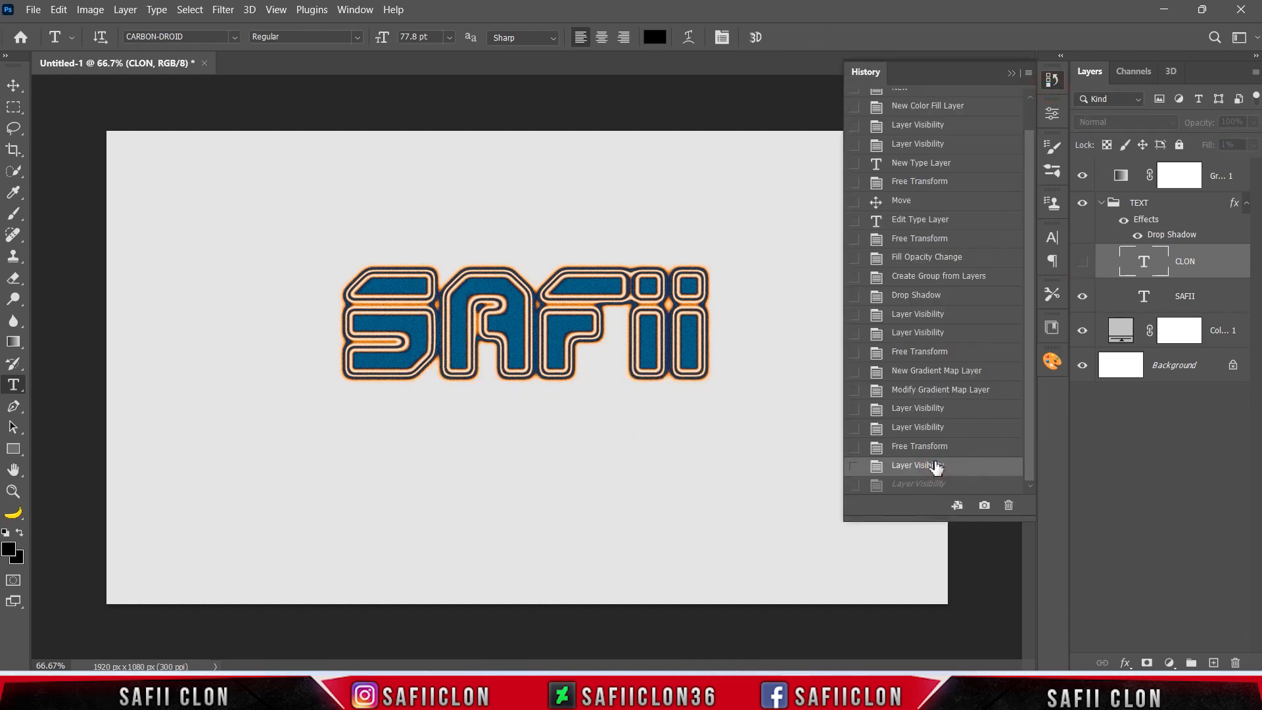
{"action": "left_click", "coordinate": [932, 447]}
{"action": "left_click", "coordinate": [930, 428]}
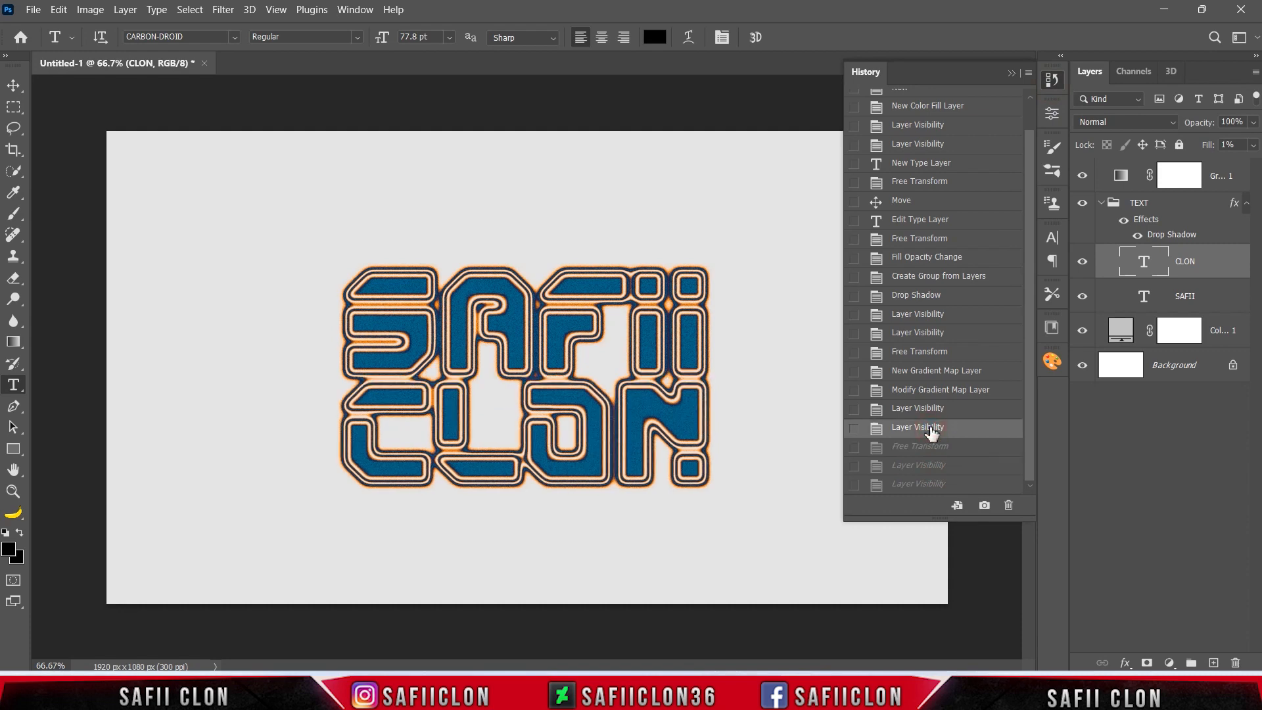
{"action": "left_click", "coordinate": [1013, 74]}
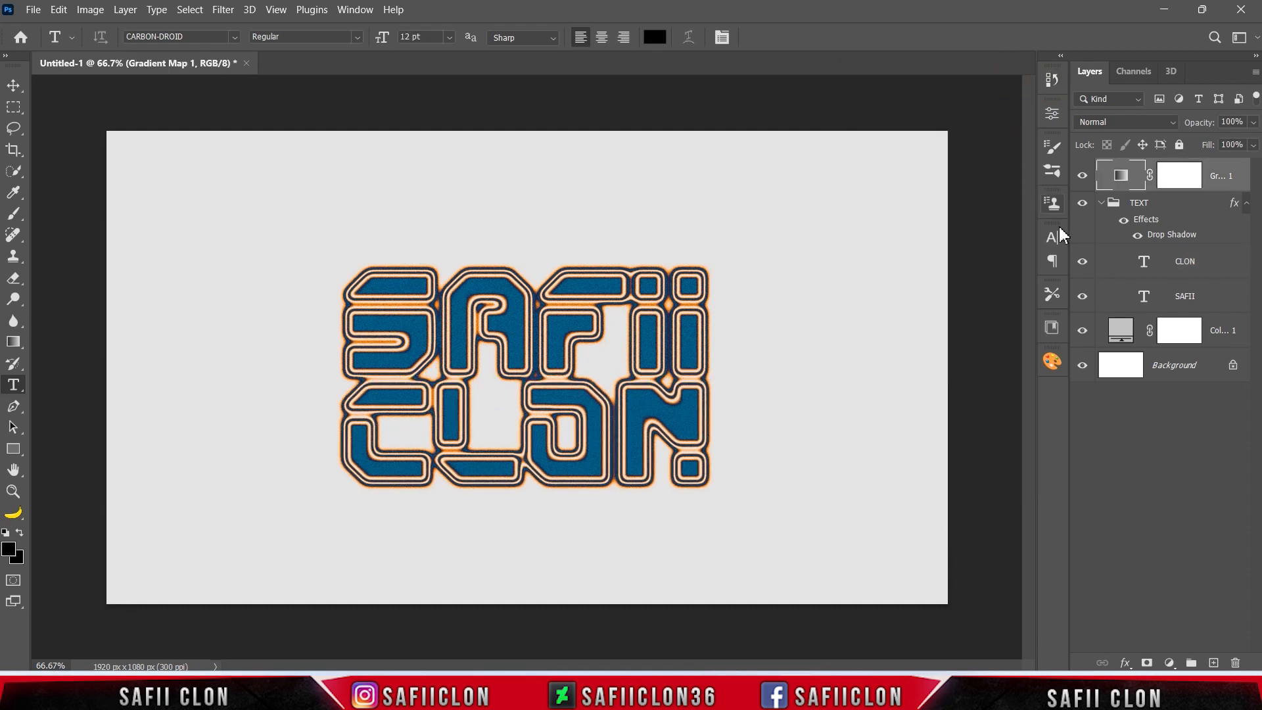
Collapse the TEXT group and check the group and the gradient map by toggling their visibility.
{"action": "left_click", "coordinate": [1202, 270]}
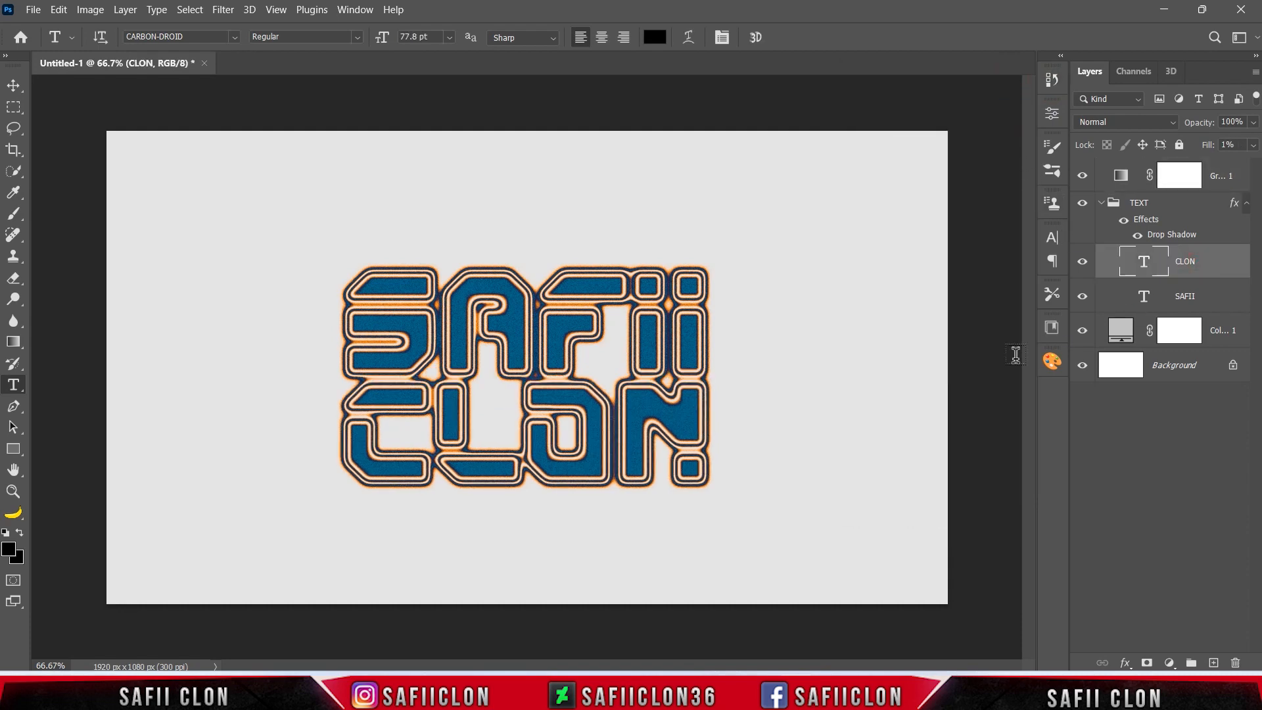
{"action": "left_click", "coordinate": [1218, 187]}
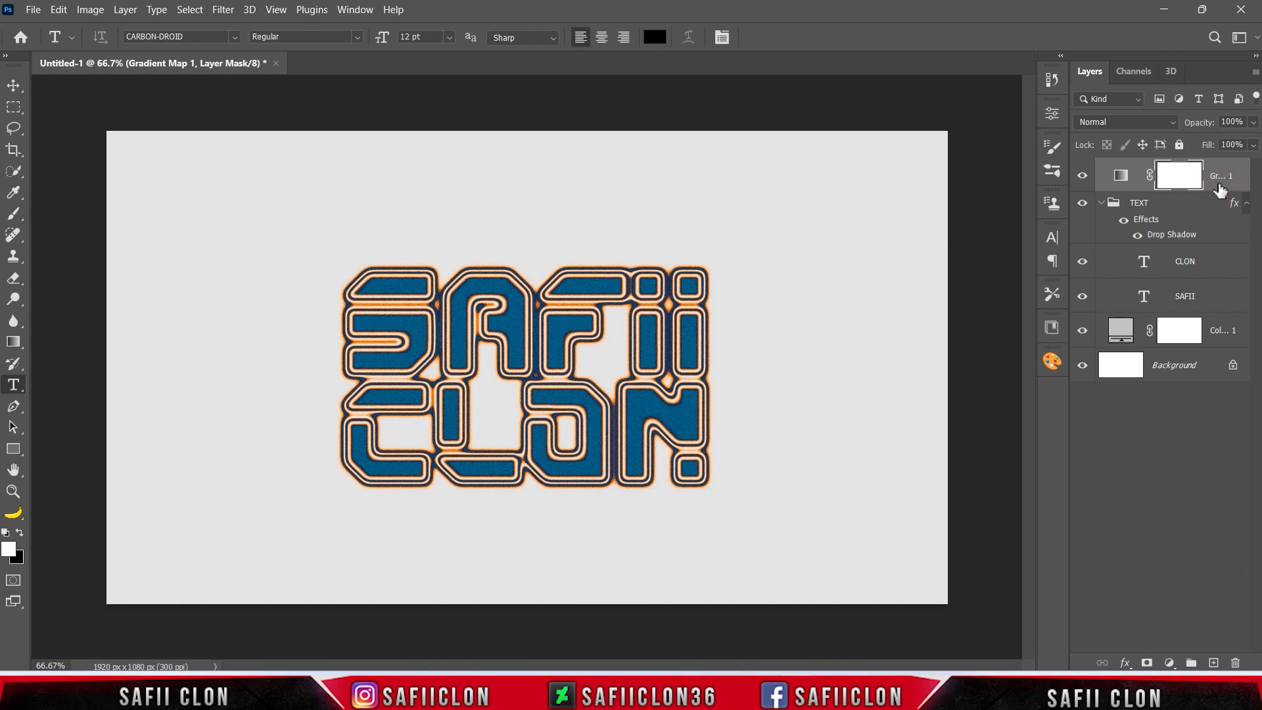
{"action": "left_click", "coordinate": [1102, 204]}
{"action": "left_click", "coordinate": [1082, 204]}
{"action": "left_click", "coordinate": [1082, 204]}
{"action": "left_click", "coordinate": [1082, 175]}
{"action": "left_click", "coordinate": [1082, 175]}
{"action": "left_click", "coordinate": [1082, 203]}
{"action": "left_click", "coordinate": [1082, 203]}
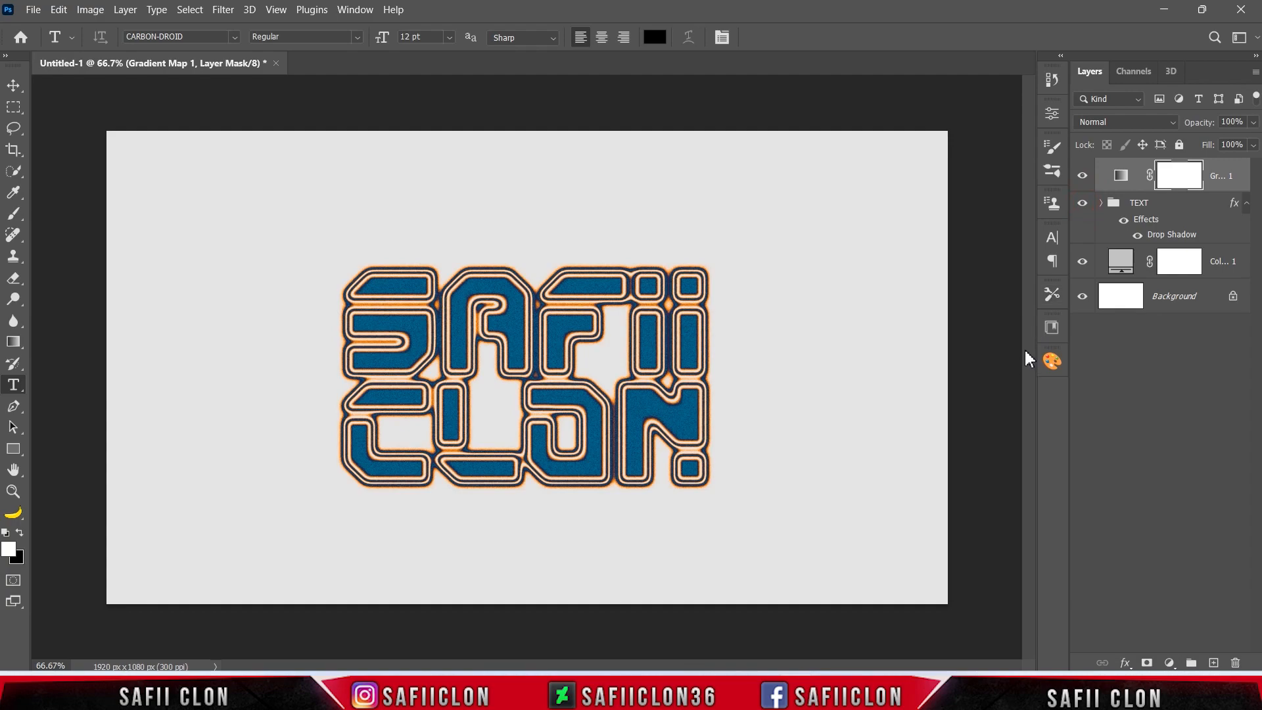
Examine the contour lines and gradient colours of the SAFII CLON lettering at several magnifications.
{"action": "key", "text": "ctrl+plus"}
{"action": "key", "text": "ctrl+plus"}
{"action": "key", "text": "ctrl+plus"}
{"action": "key", "text": "ctrl+minus"}
{"action": "key", "text": "ctrl+minus"}
{"action": "key", "text": "ctrl+minus"}
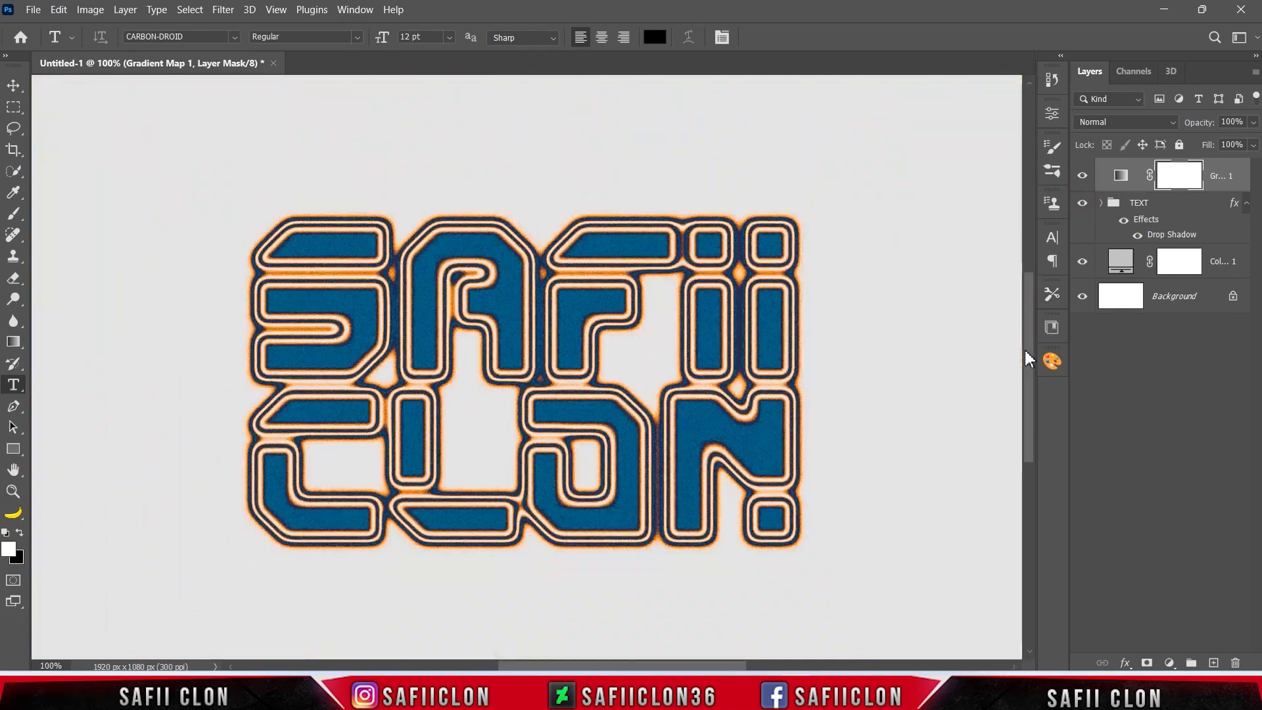
{"action": "key", "text": "ctrl+plus"}
{"action": "key", "text": "ctrl+plus"}
{"action": "key", "text": "ctrl+minus"}
{"action": "key", "text": "ctrl+minus"}
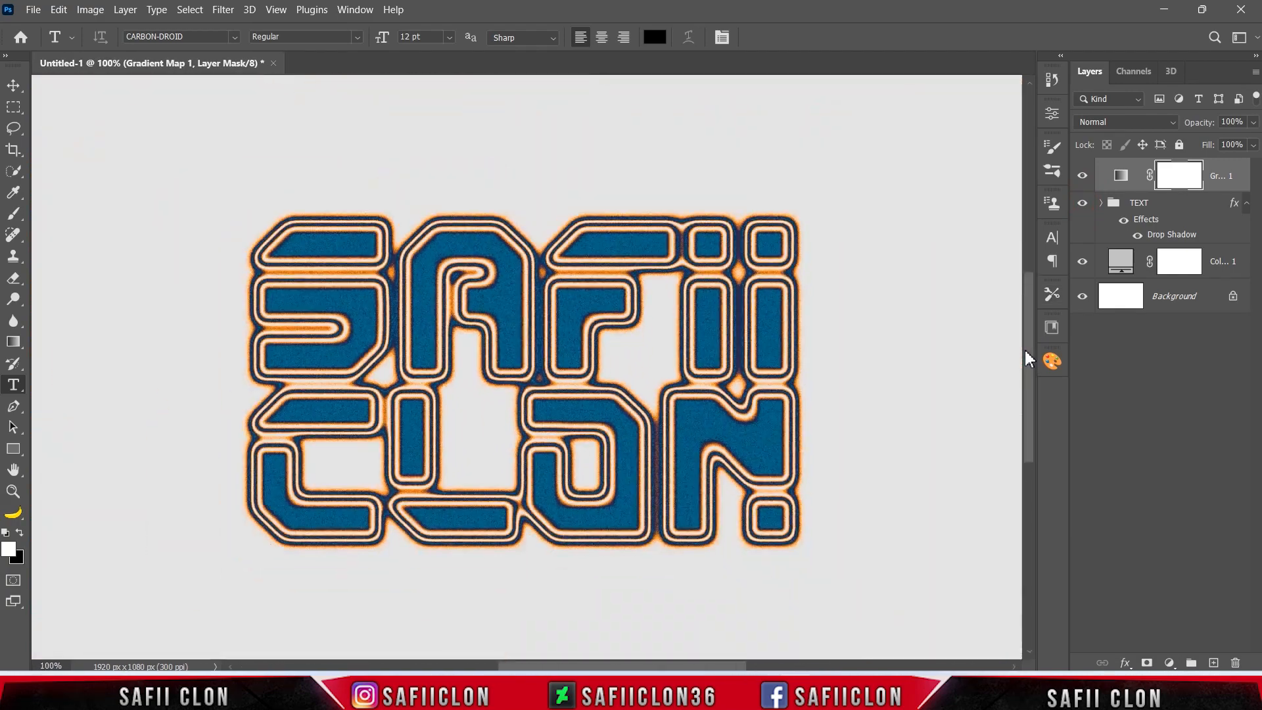